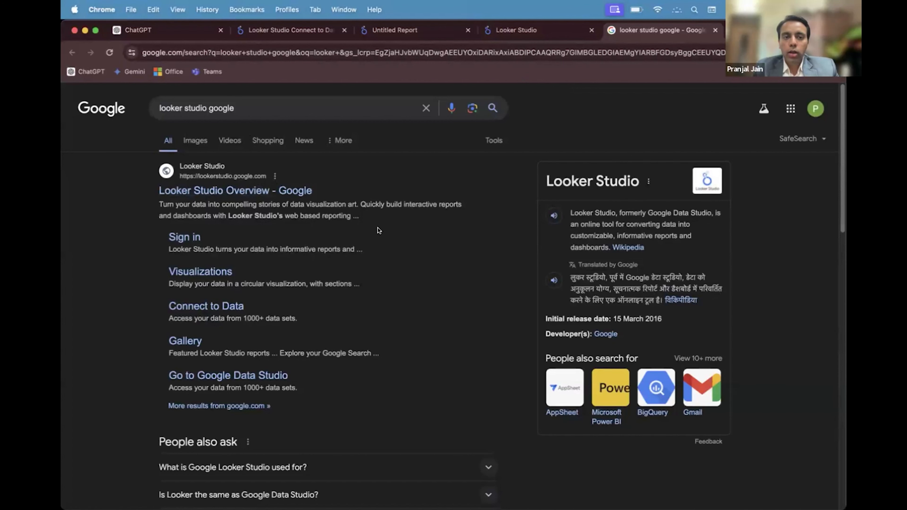
Open Looker Studio from the search results and create a blank report
left_click(243, 192)
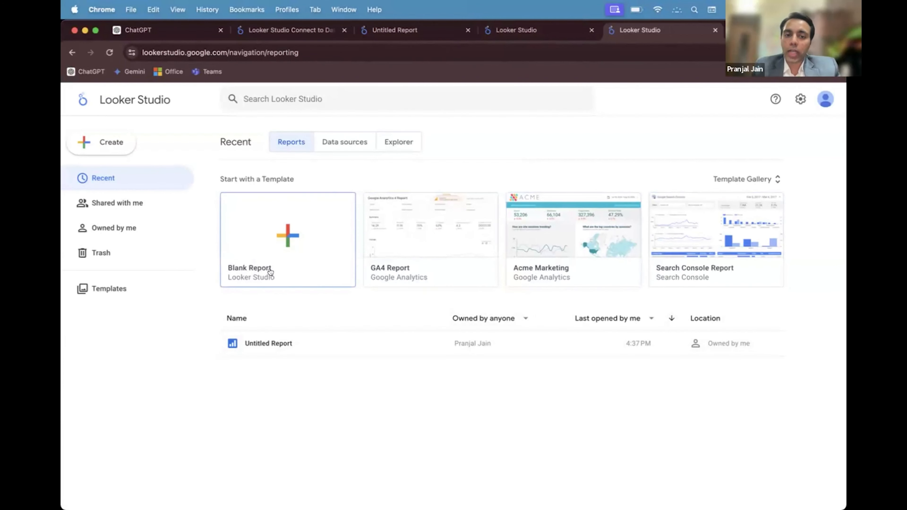
left_click(310, 248)
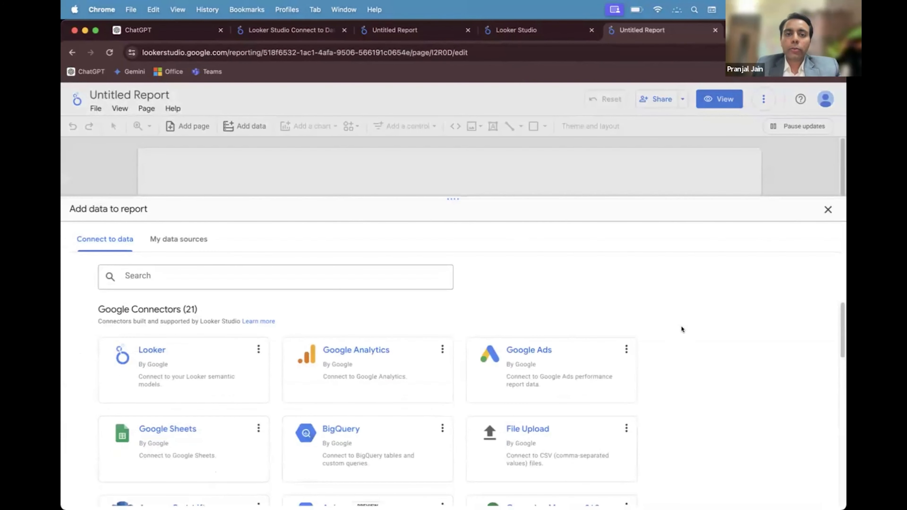
Look through the Google data connectors available for adding data to the report
scroll(672, 336, "down", 1)
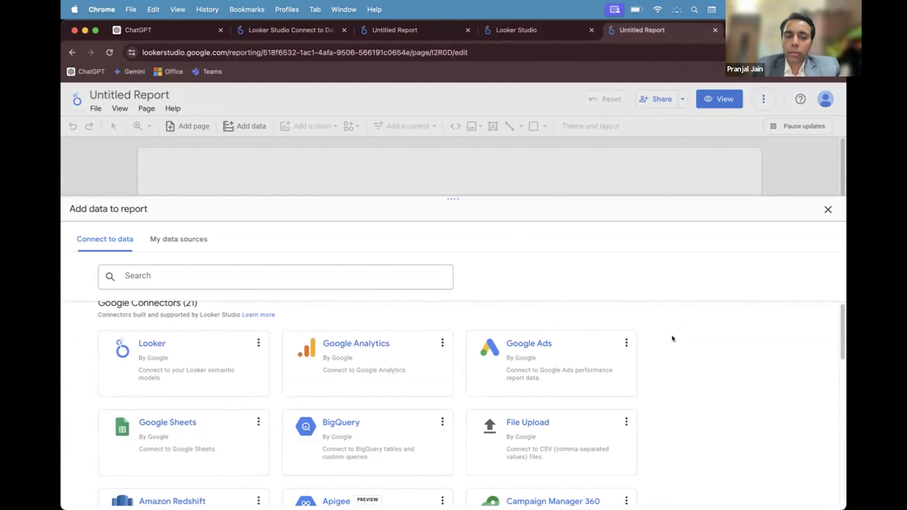
scroll(671, 339, "down", 1)
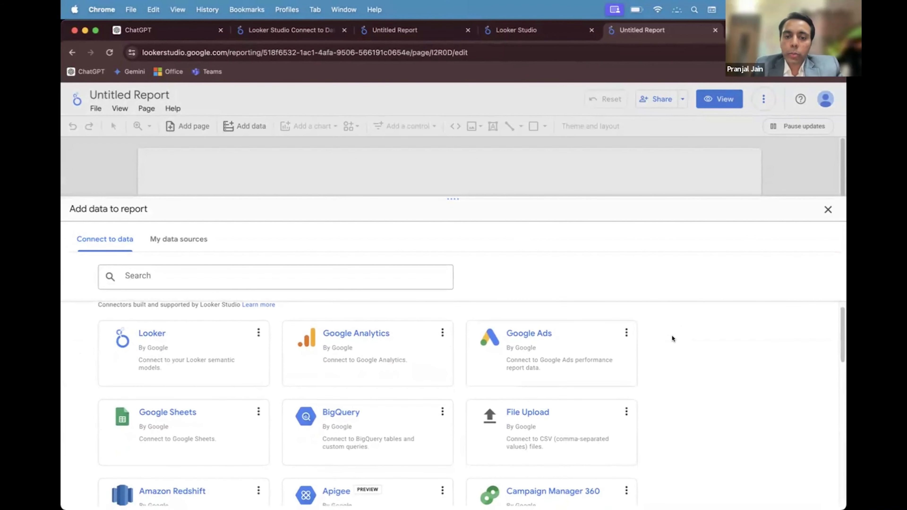
scroll(672, 335, "down", 1)
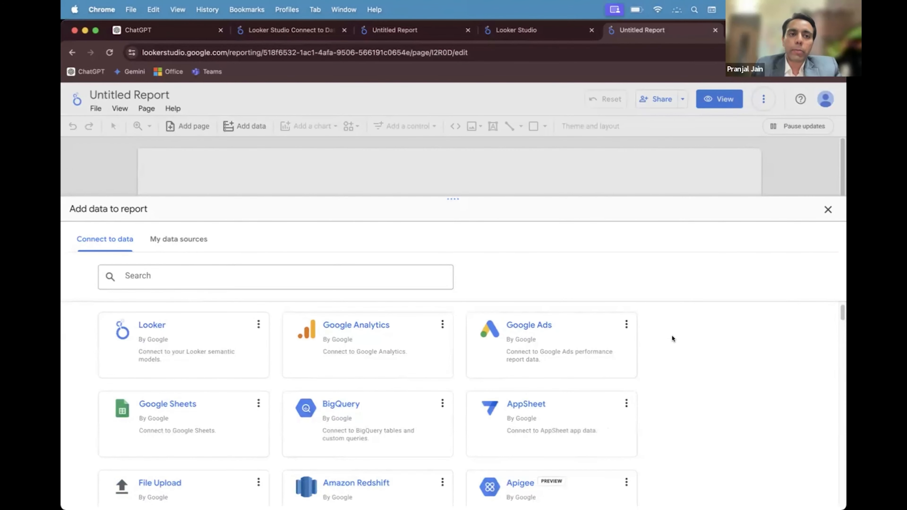
scroll(677, 337, "down", 1)
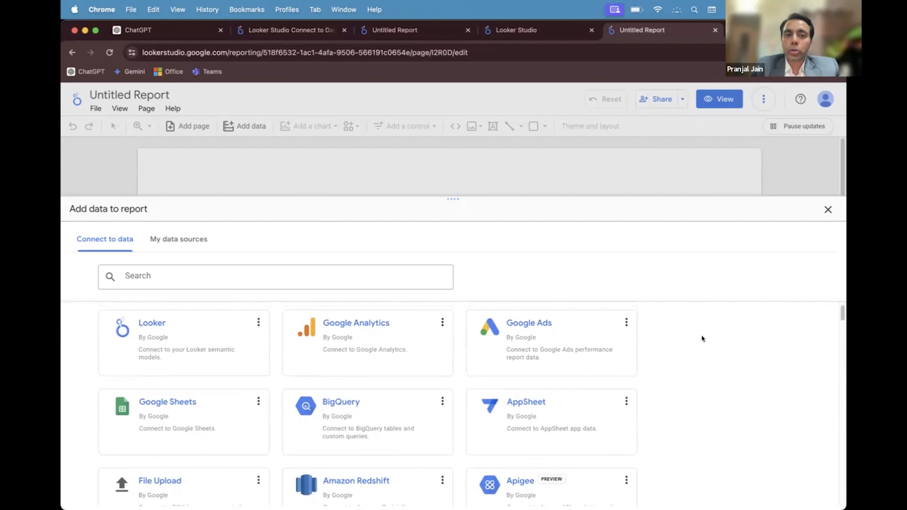
scroll(701, 335, "down", 3)
scroll(674, 348, "down", 5)
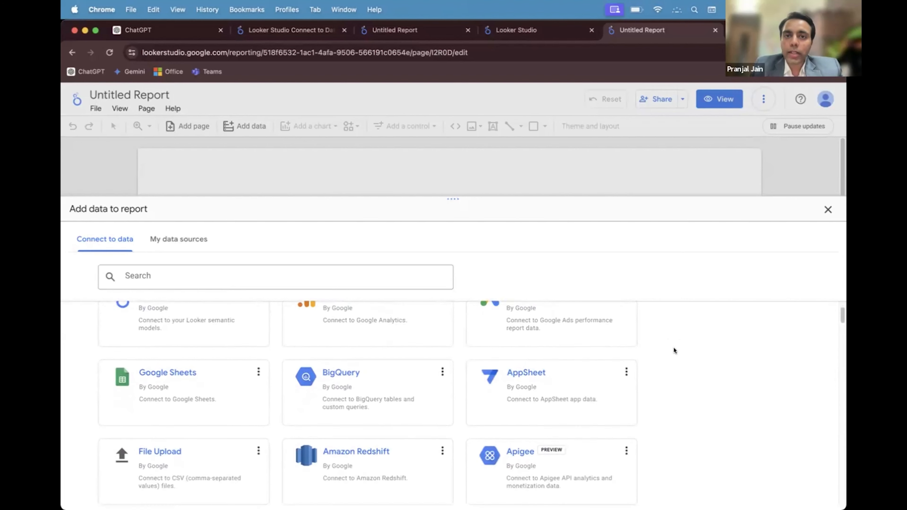
scroll(673, 349, "up", 2)
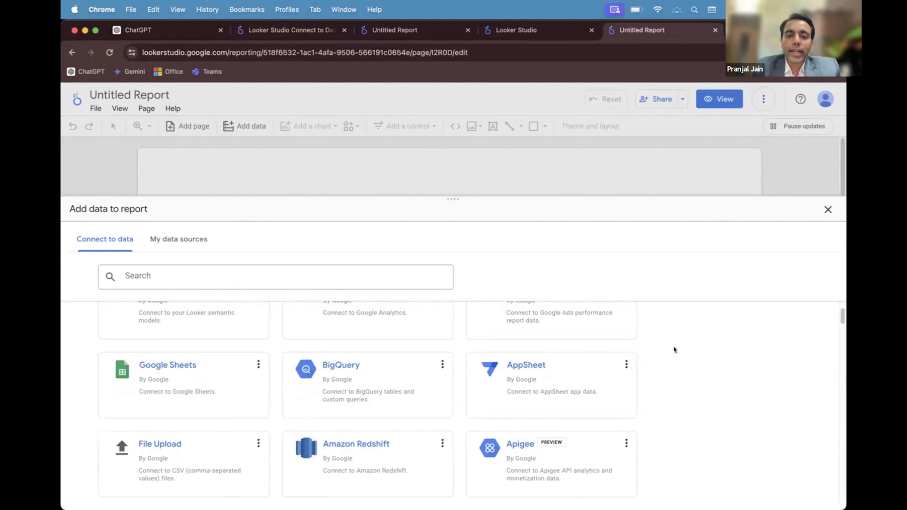
scroll(673, 346, "up", 2)
scroll(673, 346, "down", 3)
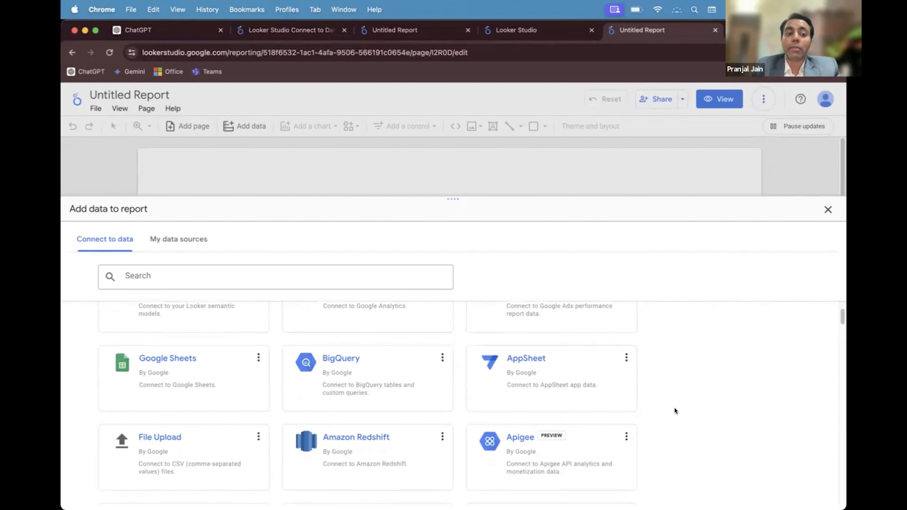
scroll(673, 408, "down", 3)
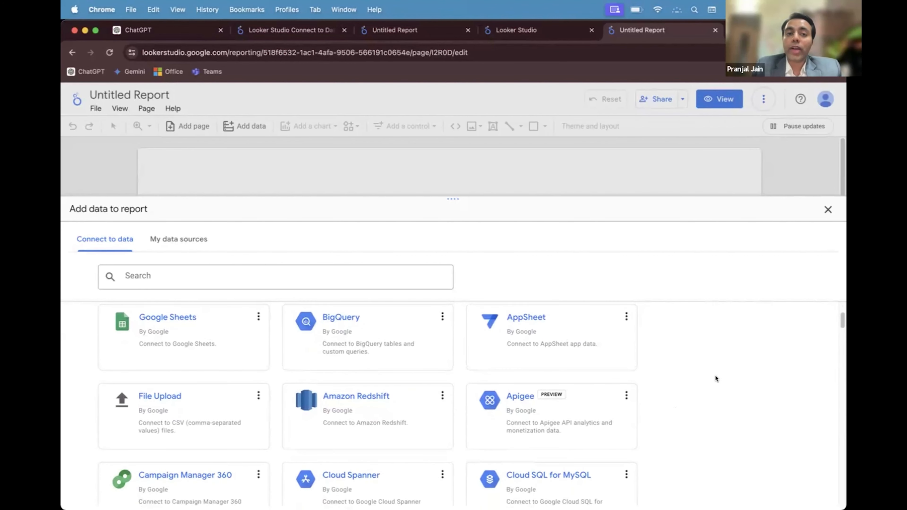
scroll(668, 367, "up", 1)
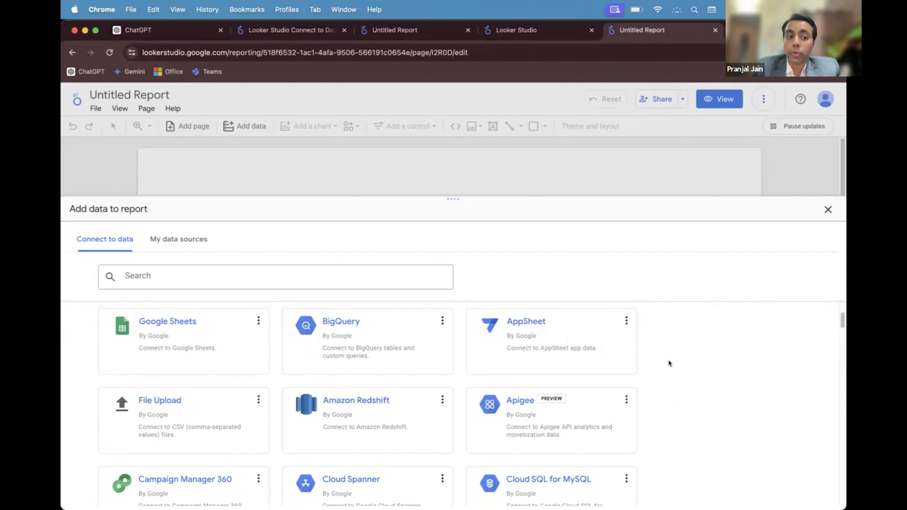
scroll(669, 360, "down", 4)
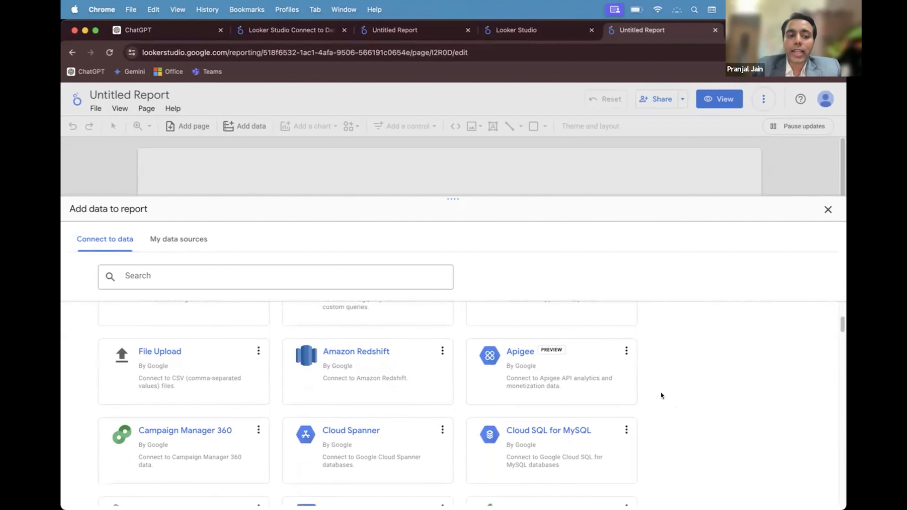
scroll(273, 381, "down", 2)
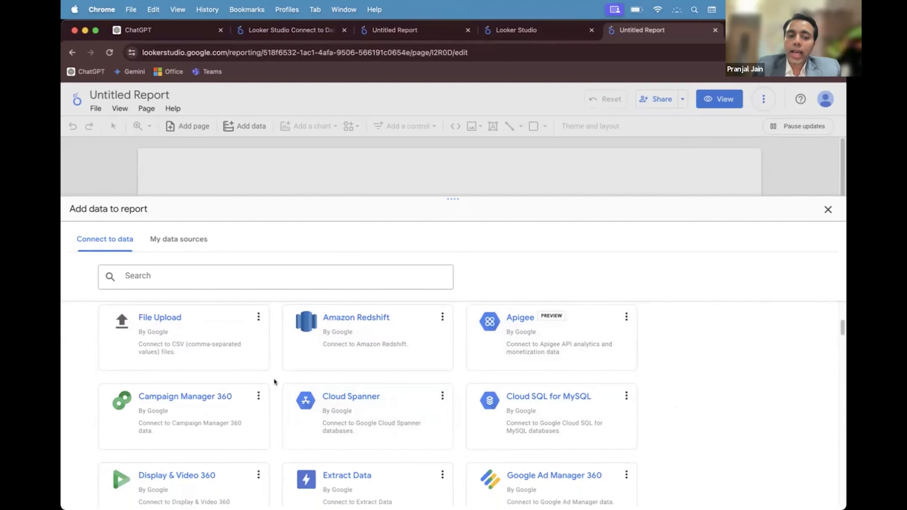
Choose the File Upload connector and try to upload Looker Studio.xlsx as a data set, pointing out its file extension
left_click(183, 329)
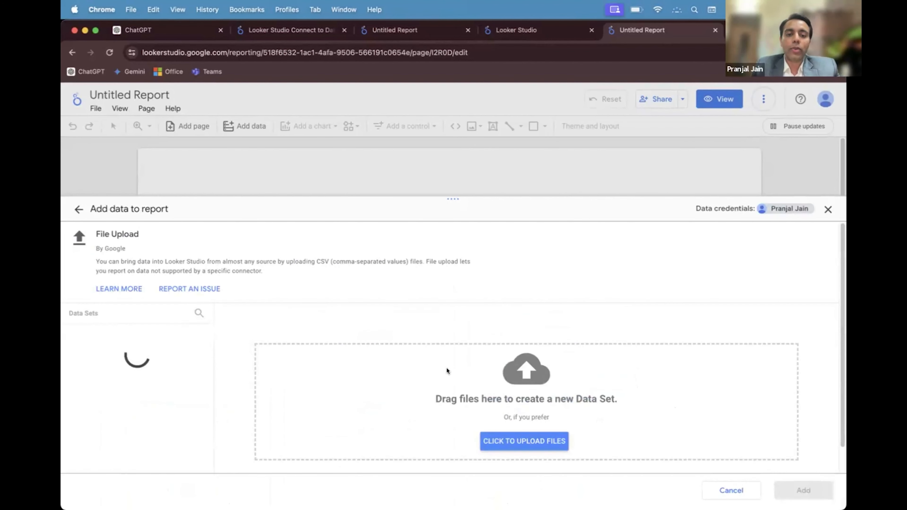
left_click(537, 440)
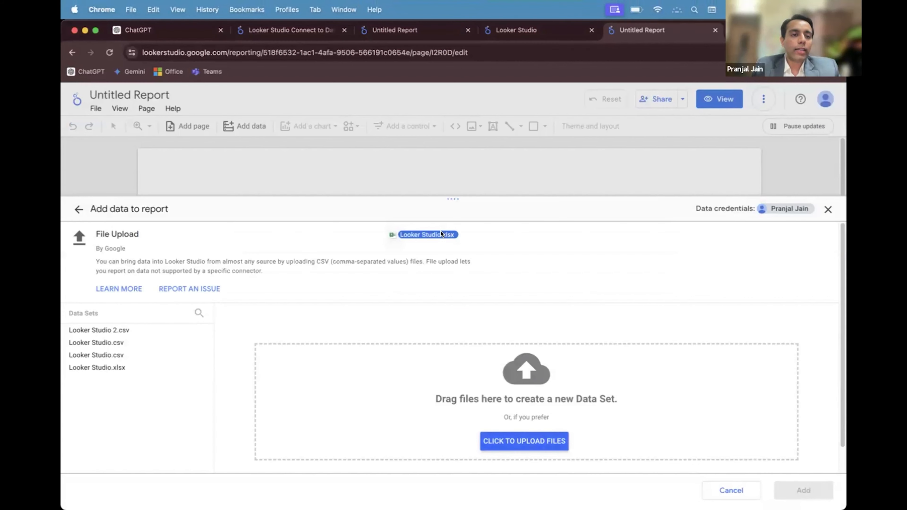
left_click_drag(441, 231, 478, 369)
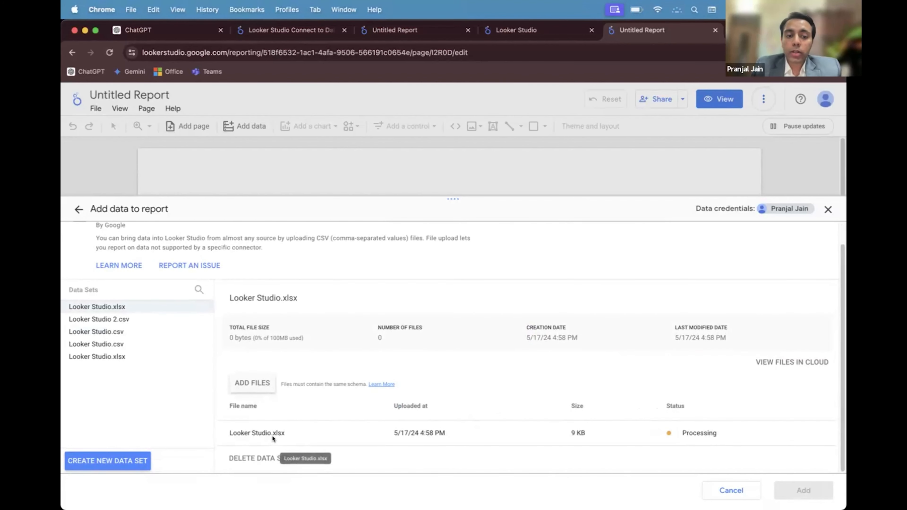
left_click_drag(272, 434, 286, 433)
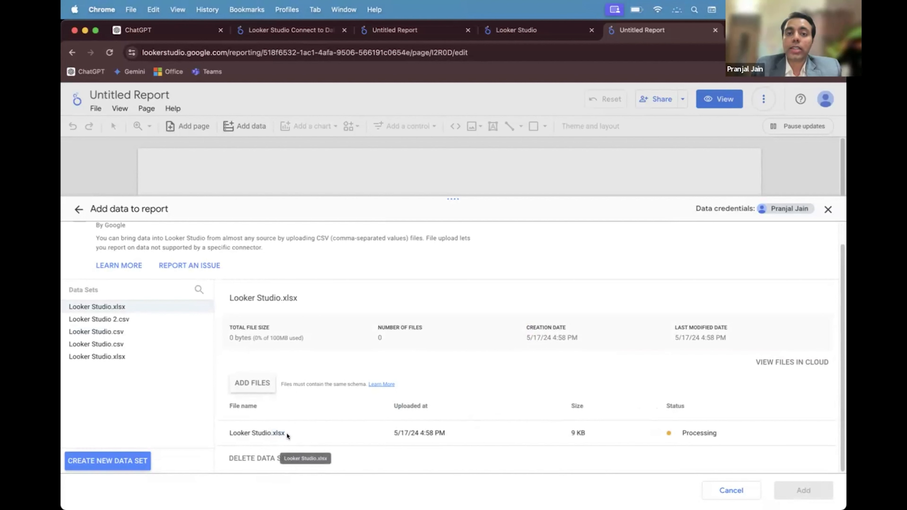
left_click(333, 411)
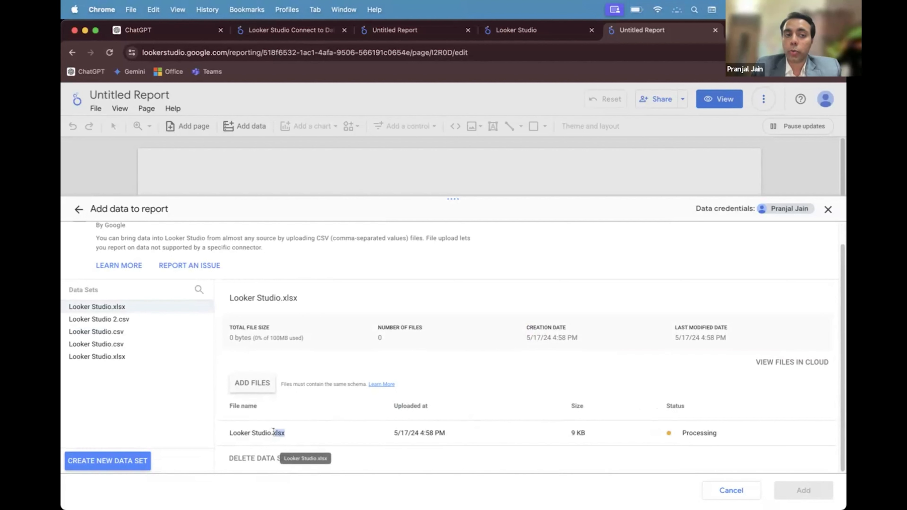
triple_click(270, 431)
left_click(336, 404)
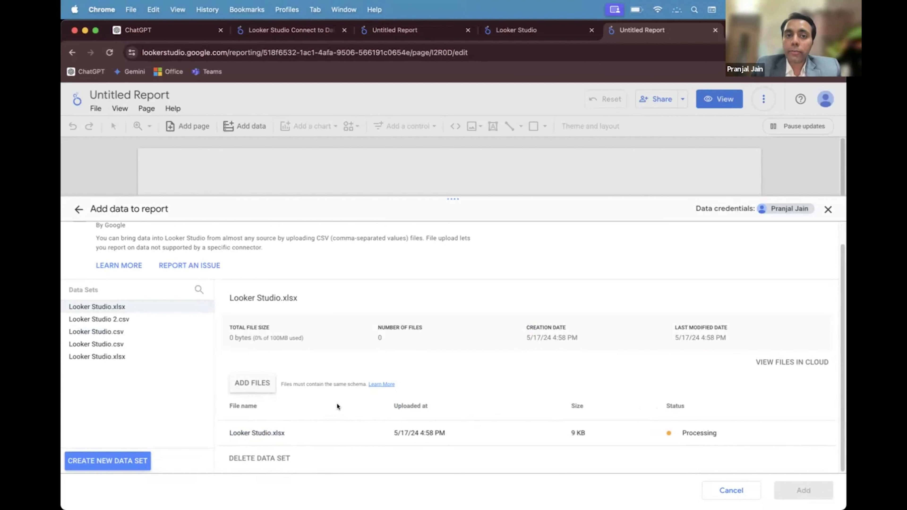
Switch to Finder to point out Looker Studio 2.csv in the Looker Studio folder, and return to the upload page in Chrome
key("super+Tab")
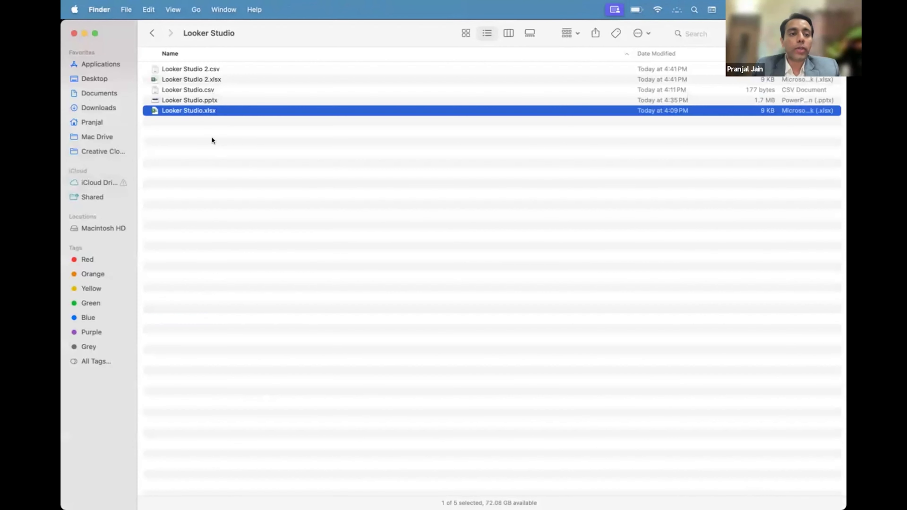
left_click(221, 70)
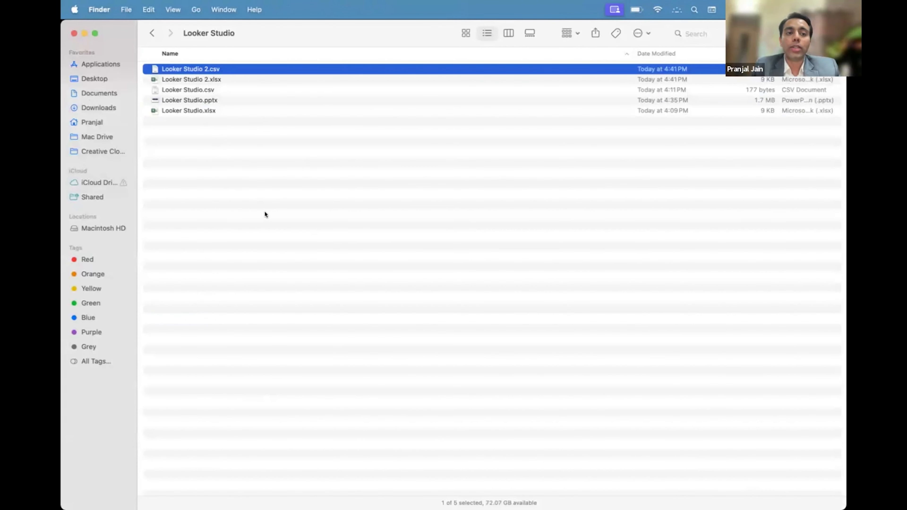
key("super+Tab")
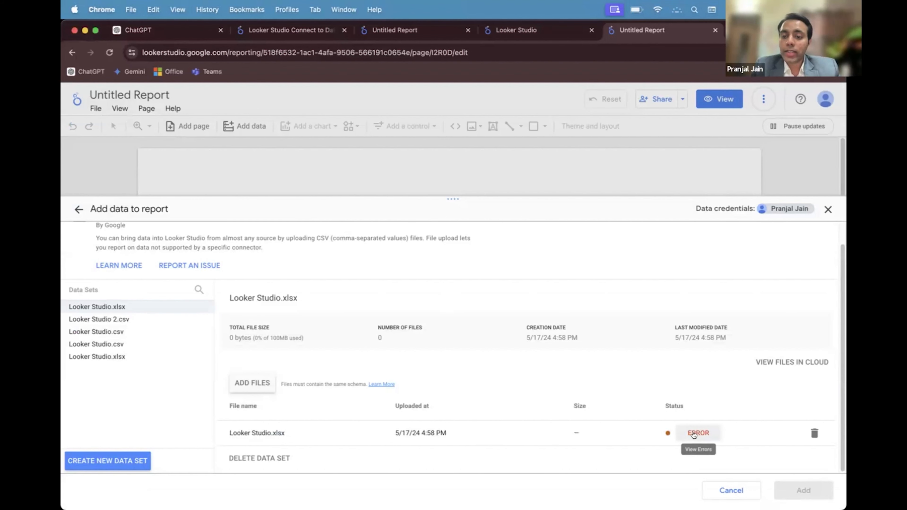
Create a new data set by uploading Looker Studio.csv from the Looker Studio folder in Finder
left_click(118, 459)
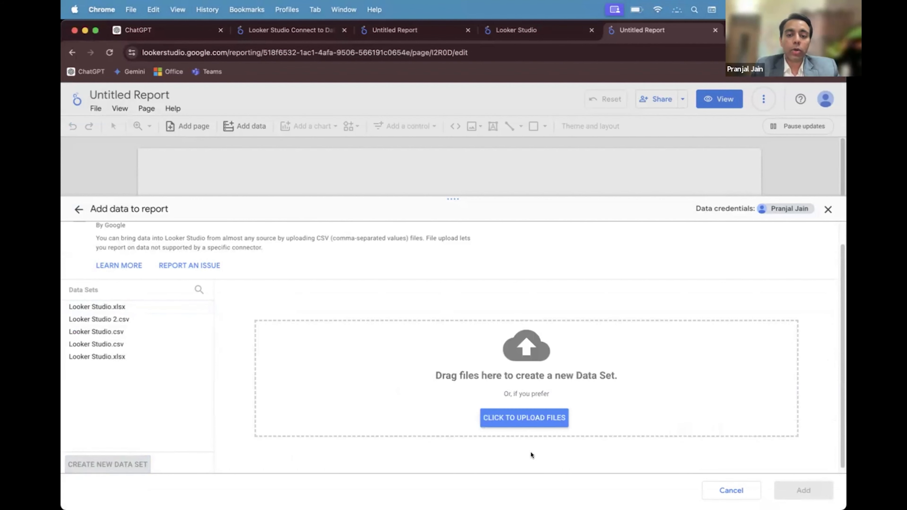
key("super+Tab")
left_click(210, 90)
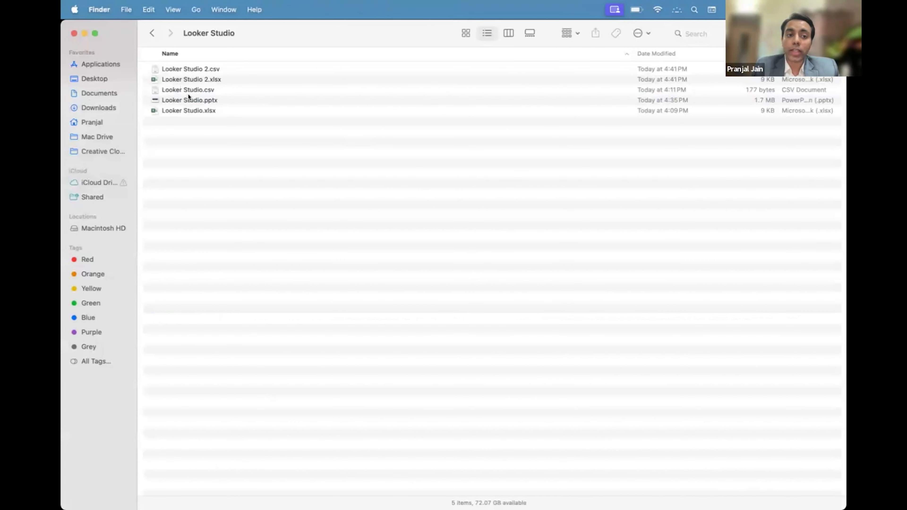
left_click(190, 100)
left_click(190, 90)
key("super+Tab")
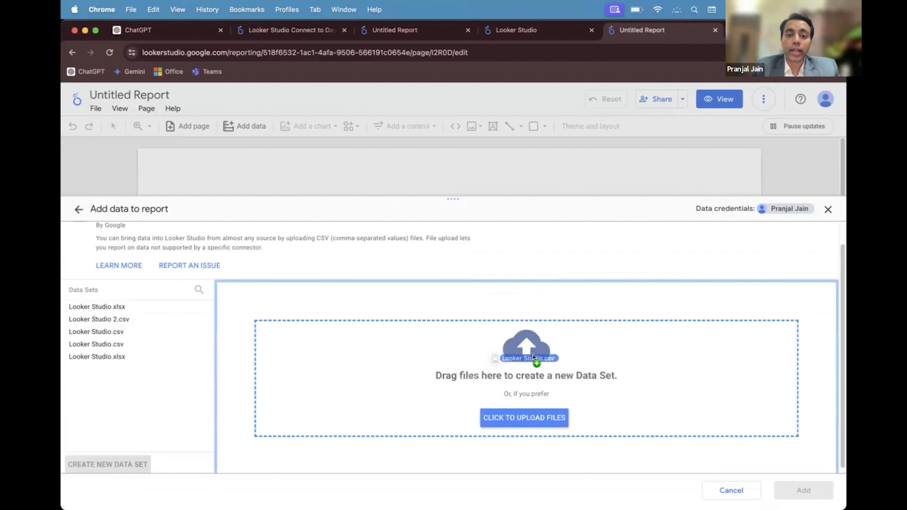
scroll(507, 387, "down", 2)
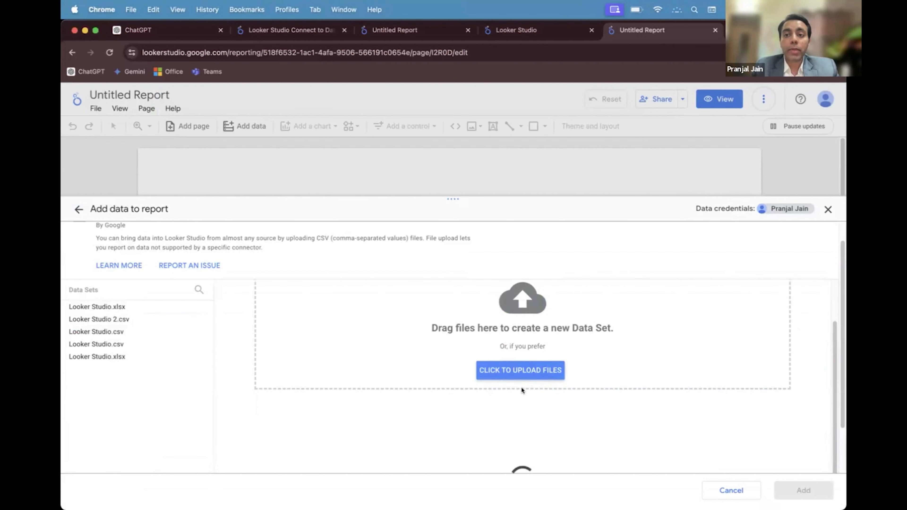
left_click_drag(521, 387, 521, 387)
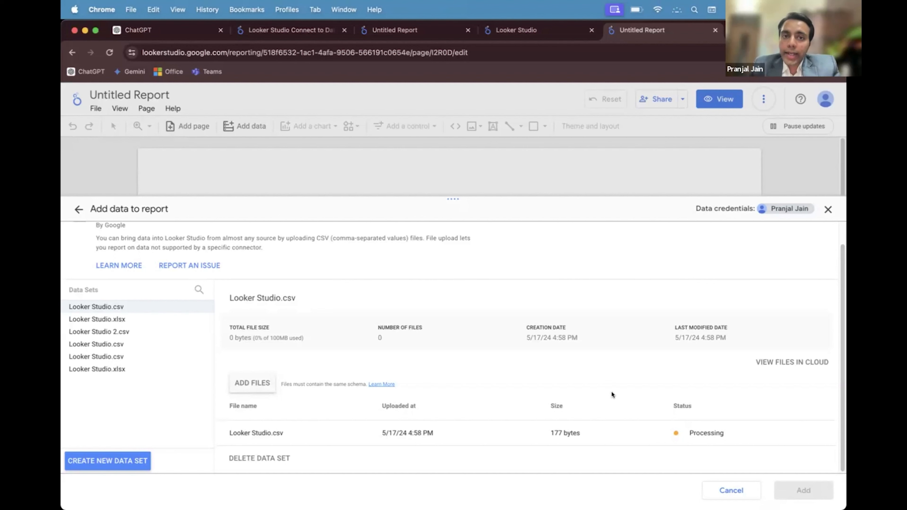
Switch to the existing report based on Looker Studio 2.csv and delete its Year 1 and Year 2 gauge charts
left_click(535, 31)
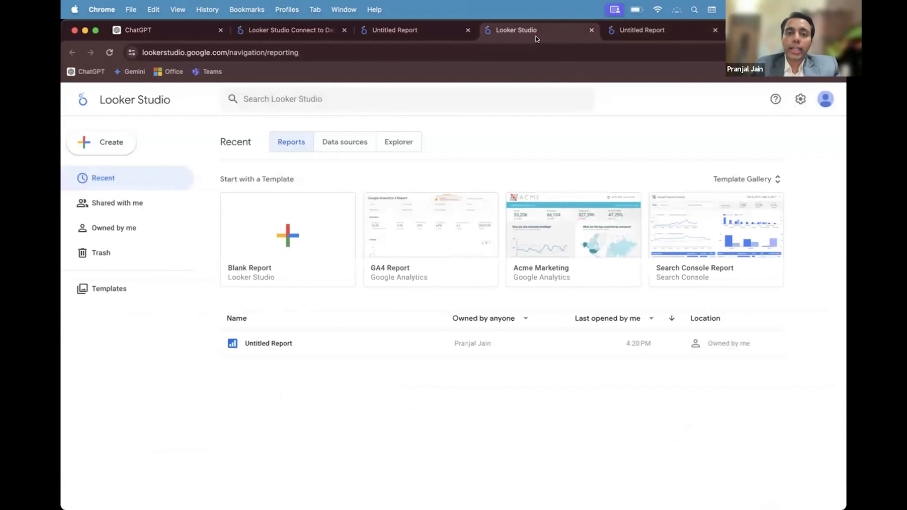
left_click(417, 31)
left_click(286, 307)
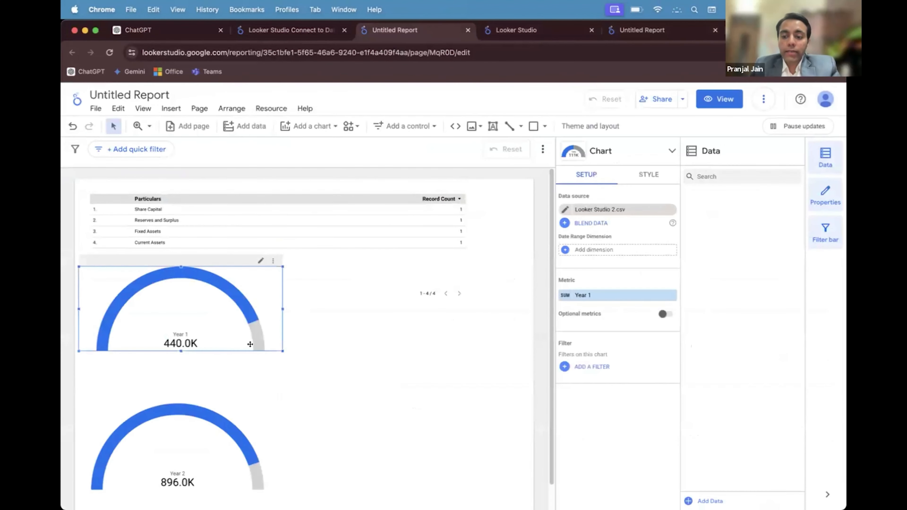
left_click(189, 421)
key("Delete")
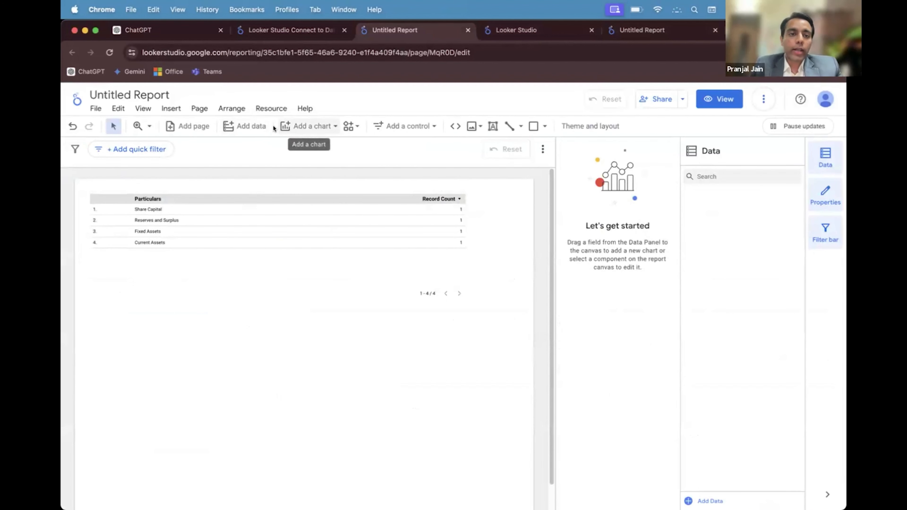
Add a pie chart below the Particulars table, move it to the page's left edge, and enlarge it
left_click(284, 127)
left_click(295, 306)
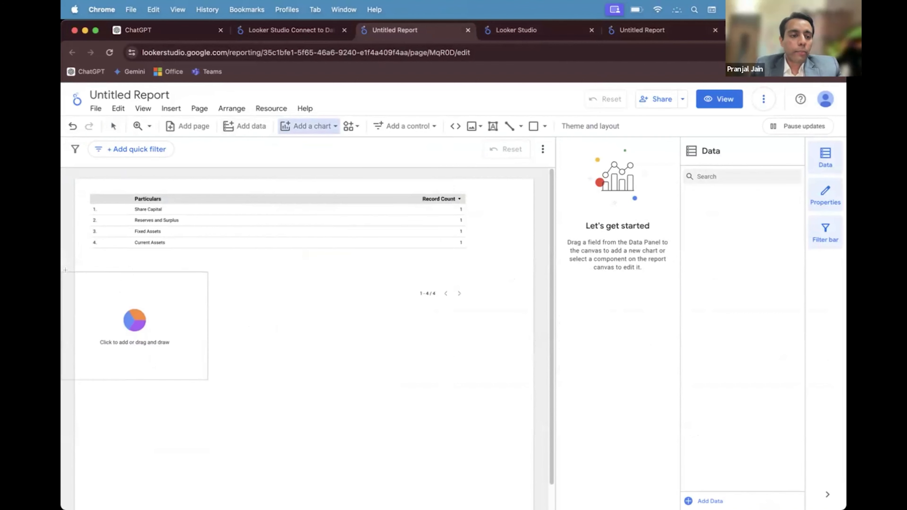
left_click_drag(116, 271, 256, 392)
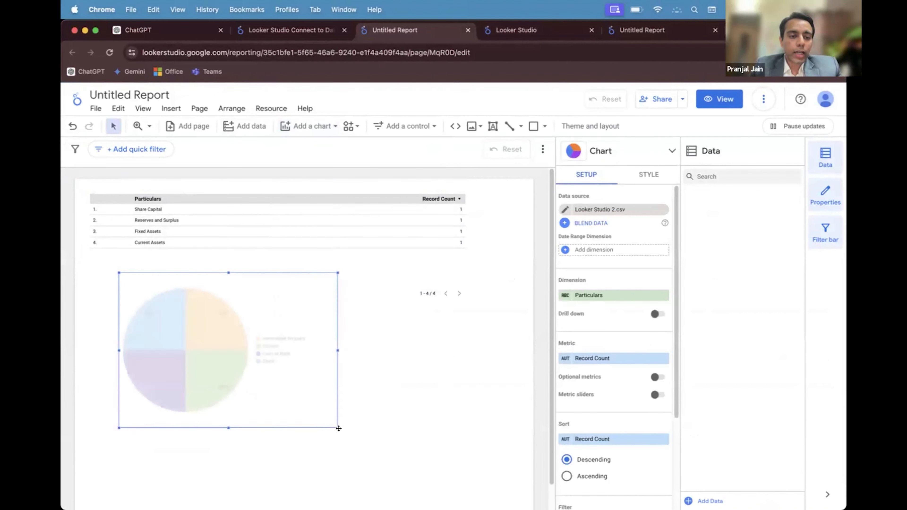
left_click_drag(358, 399, 281, 338)
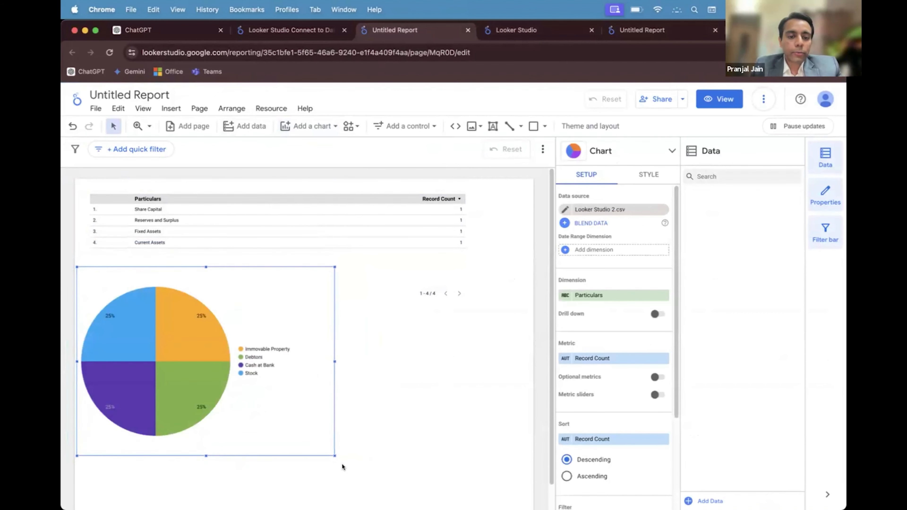
left_click_drag(331, 454, 371, 468)
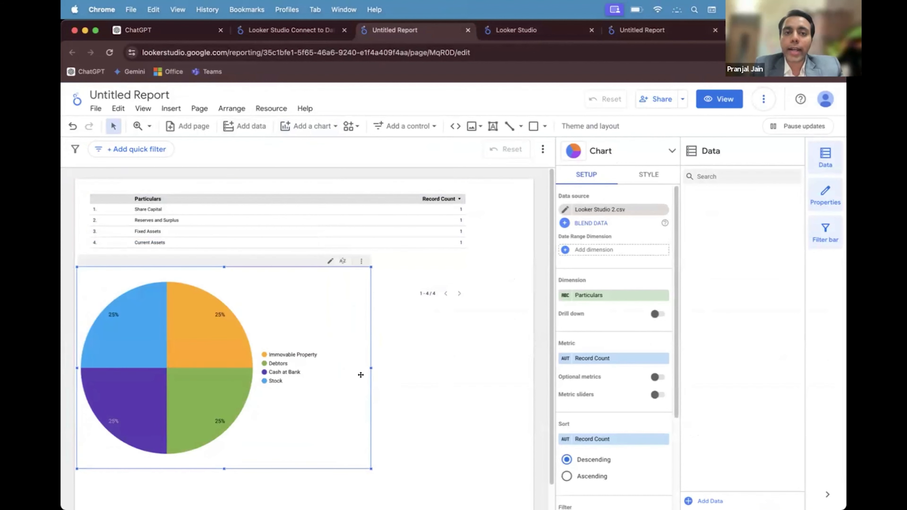
left_click(408, 395)
left_click(265, 303)
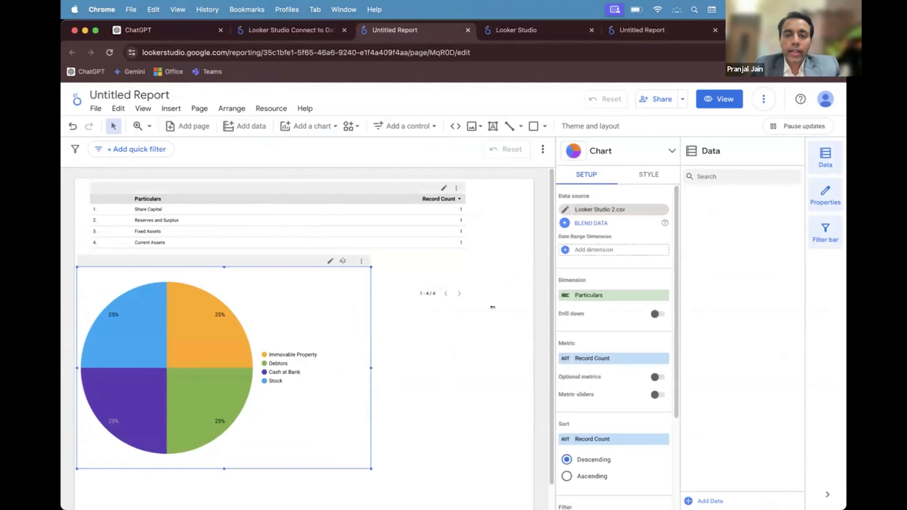
Add a donut chart beside the pie chart and enlarge it to roughly match the pie's area
left_click(294, 127)
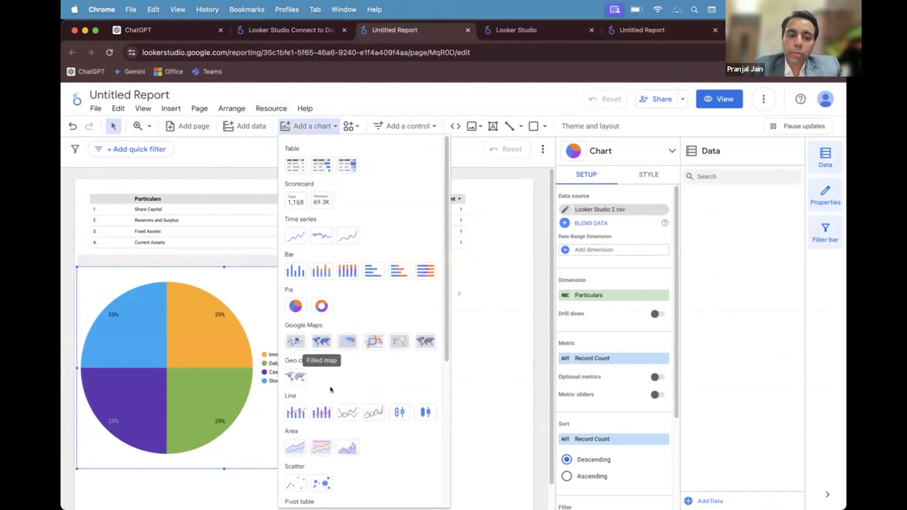
left_click_drag(445, 264, 430, 277)
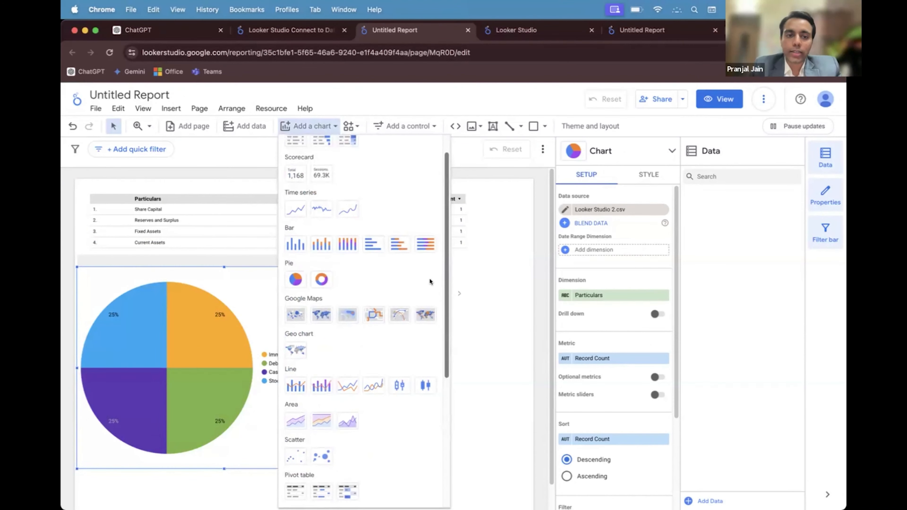
left_click(320, 278)
left_click(288, 282)
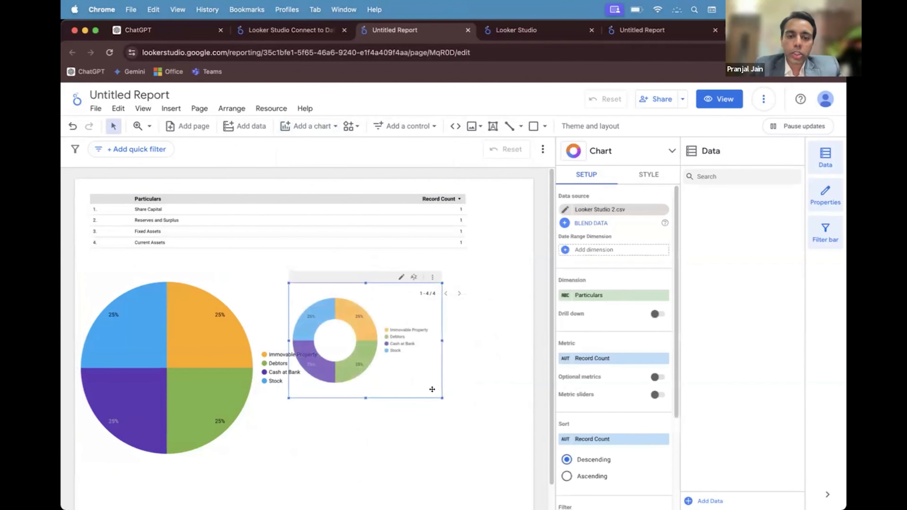
left_click_drag(440, 397, 508, 468)
left_click_drag(486, 429, 489, 421)
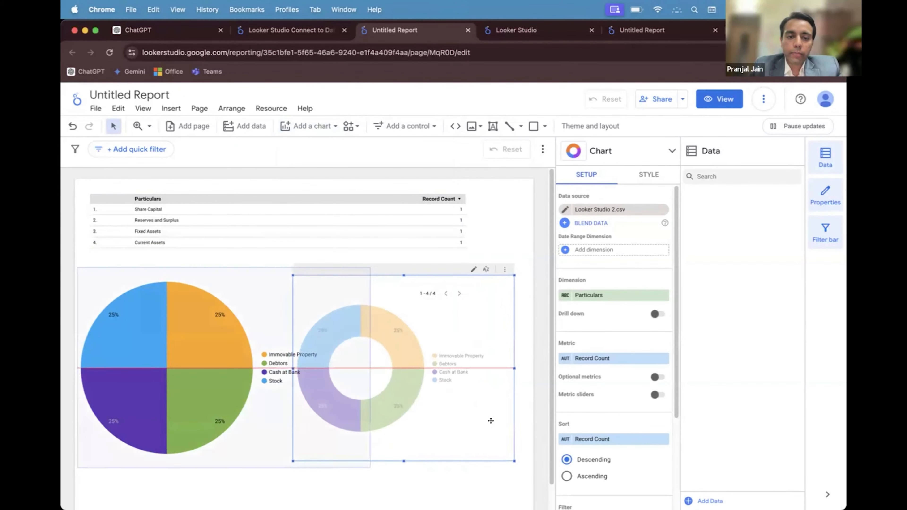
left_click_drag(513, 463, 517, 485)
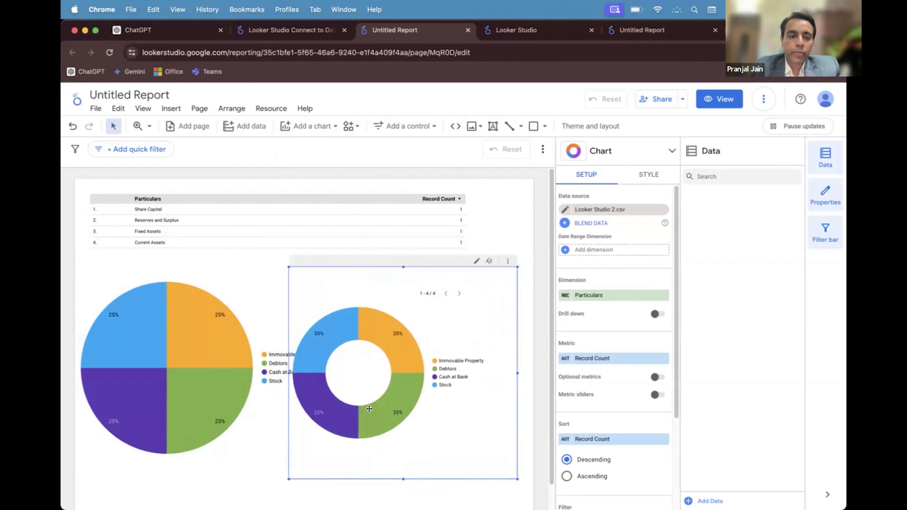
Cross-filter the report by the pie chart's Immovable Property slice and clear that filter again
left_click(243, 321)
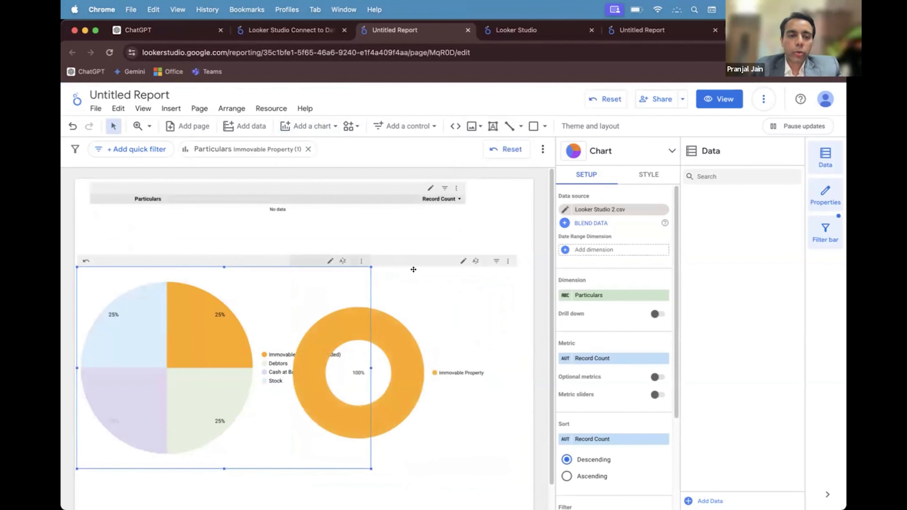
left_click(413, 269)
left_click(86, 261)
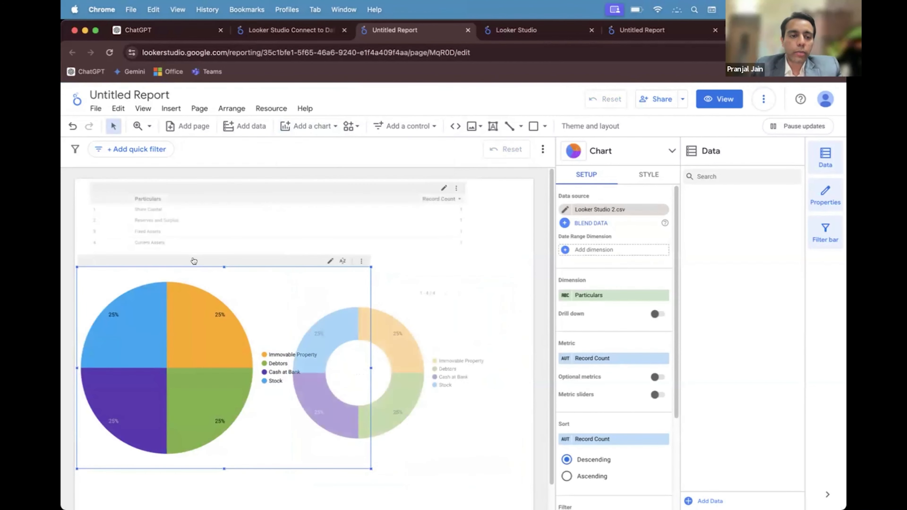
Set the pie chart's dimension to Year 1
left_click(611, 296)
left_click(603, 347)
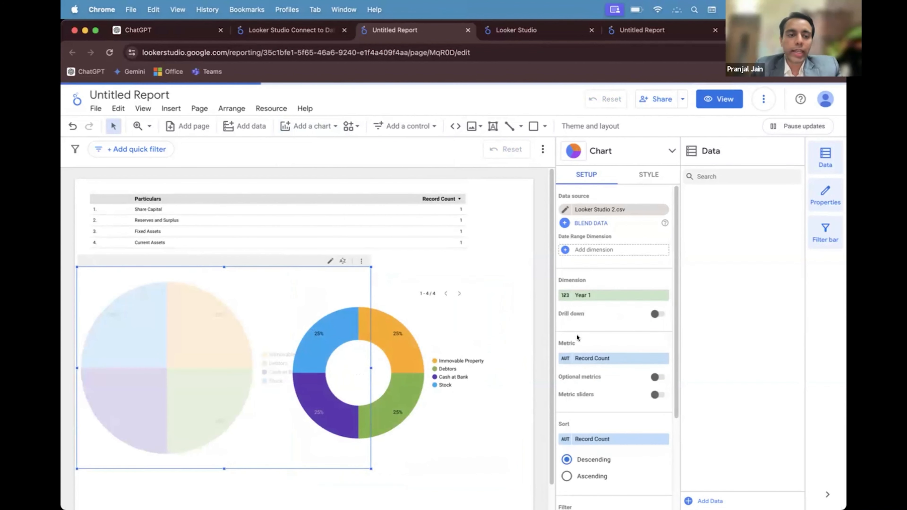
Set the donut chart's dimension to Year 2, enlarge it and shift it further from the pie chart
left_click(400, 267)
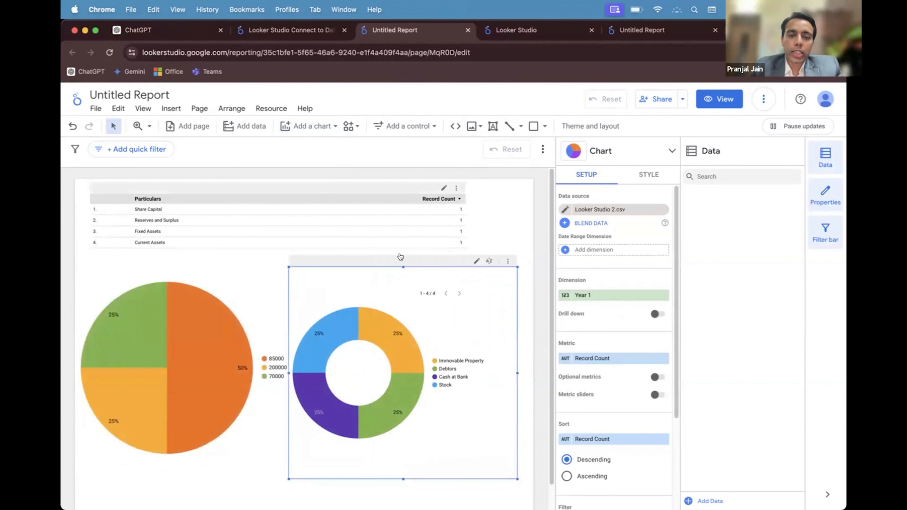
left_click(617, 297)
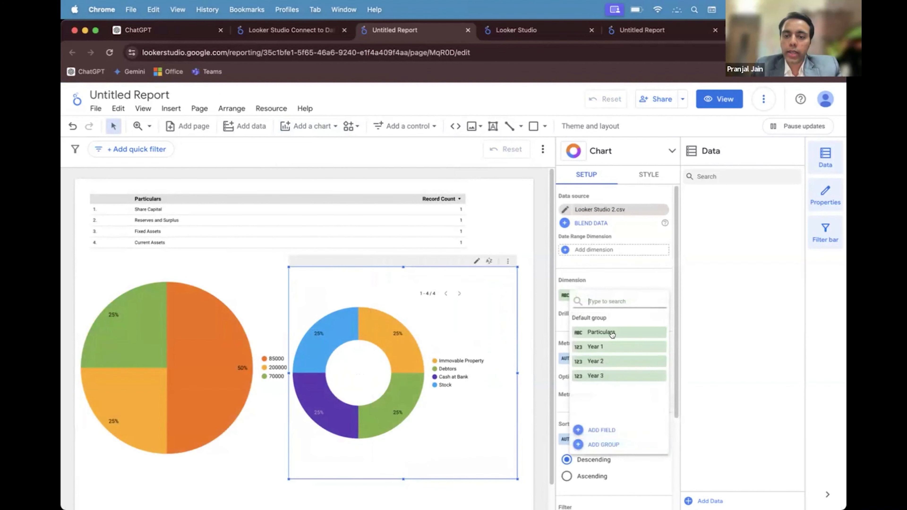
left_click(603, 362)
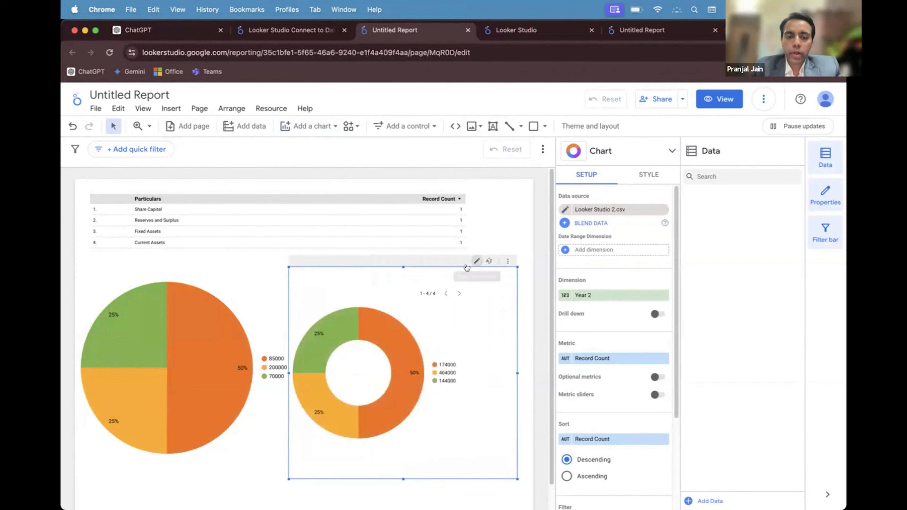
left_click_drag(515, 263, 529, 238)
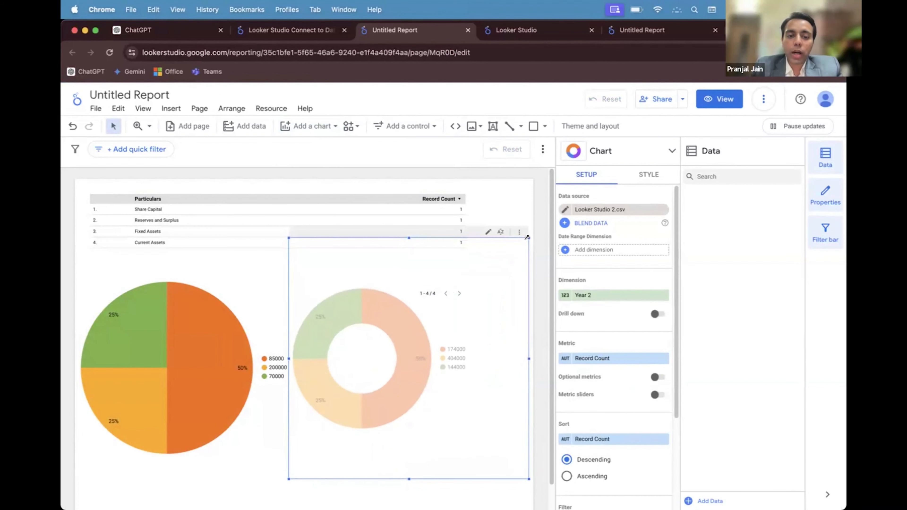
left_click_drag(287, 236, 281, 237)
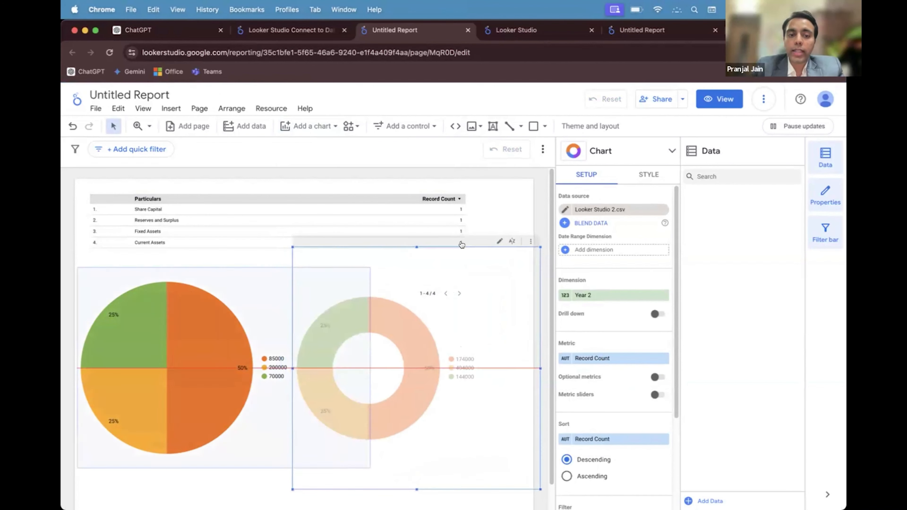
Cross-filter the report by the 85000 slice of the Year 1 pie chart and remove that filter
left_click(251, 255)
left_click(218, 308)
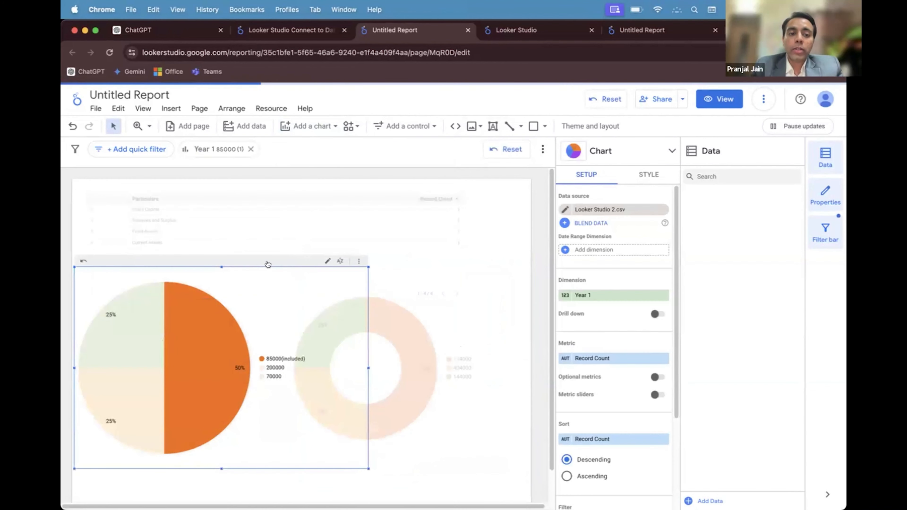
left_click(430, 248)
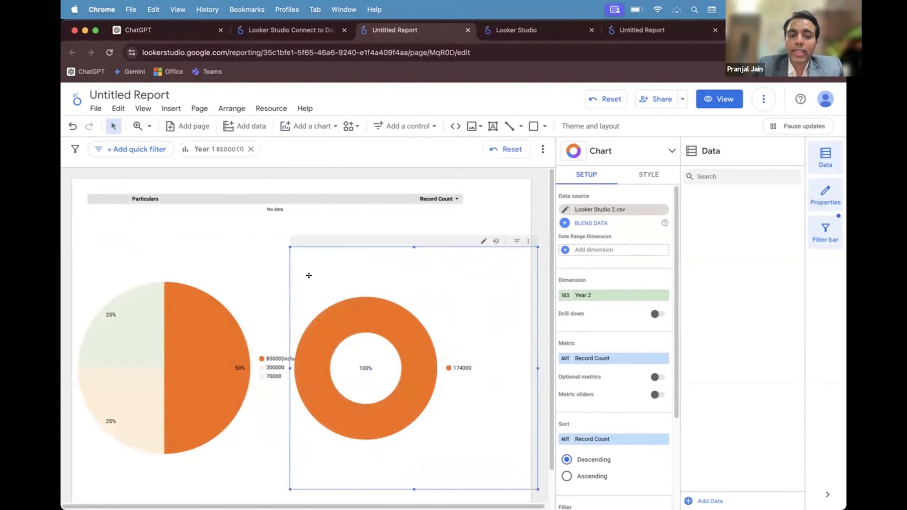
left_click(230, 484)
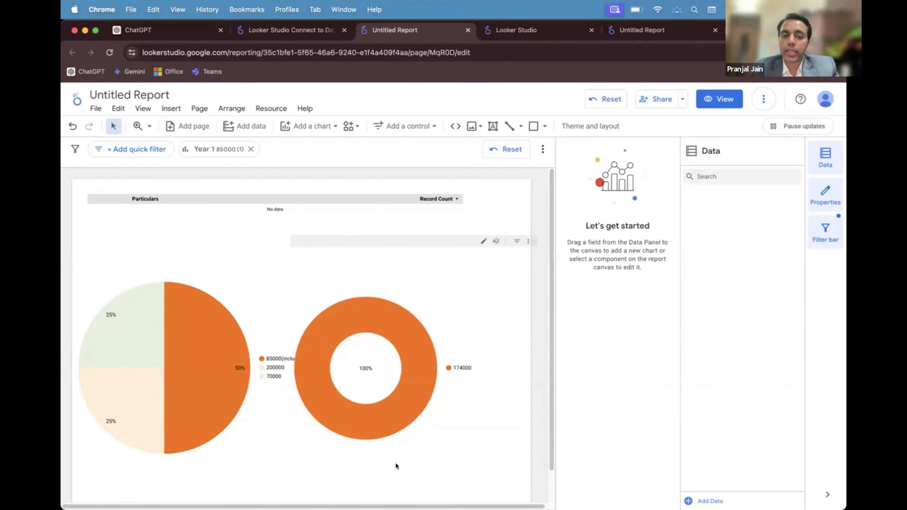
scroll(292, 322, "down", 1)
scroll(291, 322, "up", 1)
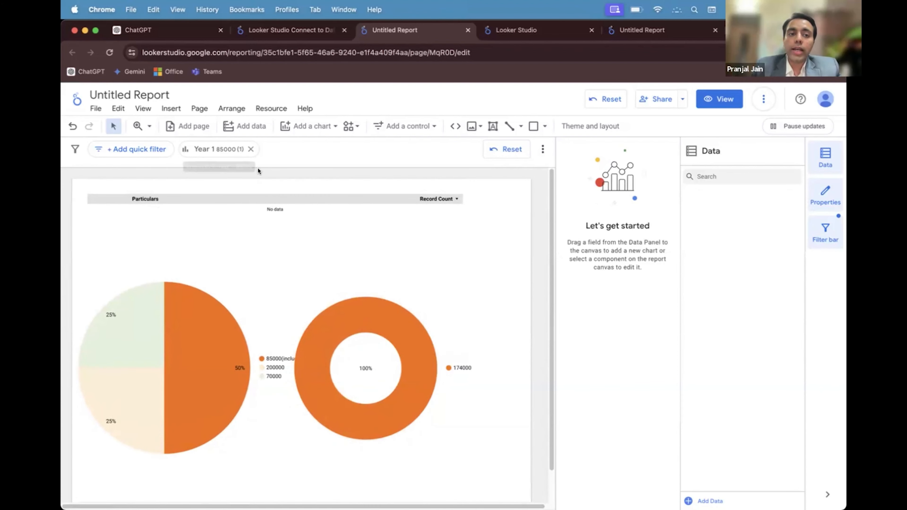
left_click(251, 149)
Add a scorecard just below the Particulars table, between the pie and donut charts
left_click(284, 123)
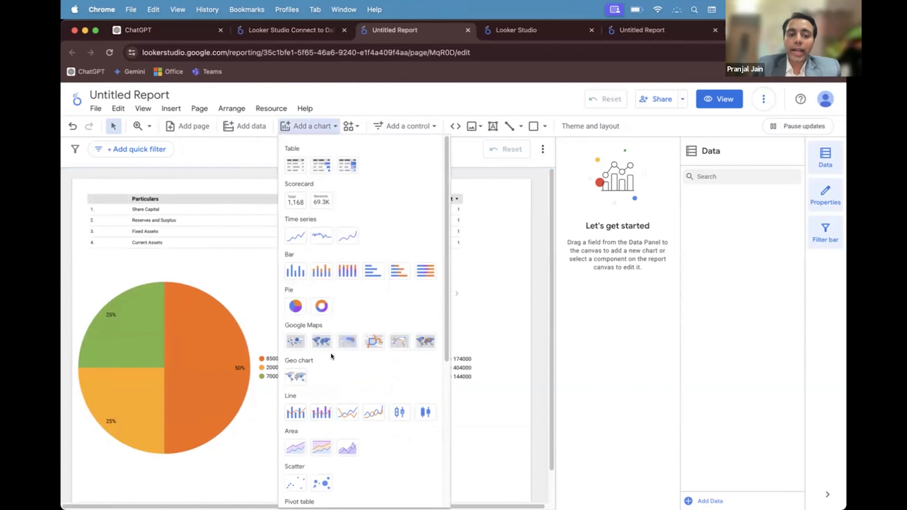
scroll(323, 343, "down", 5)
scroll(324, 344, "up", 5)
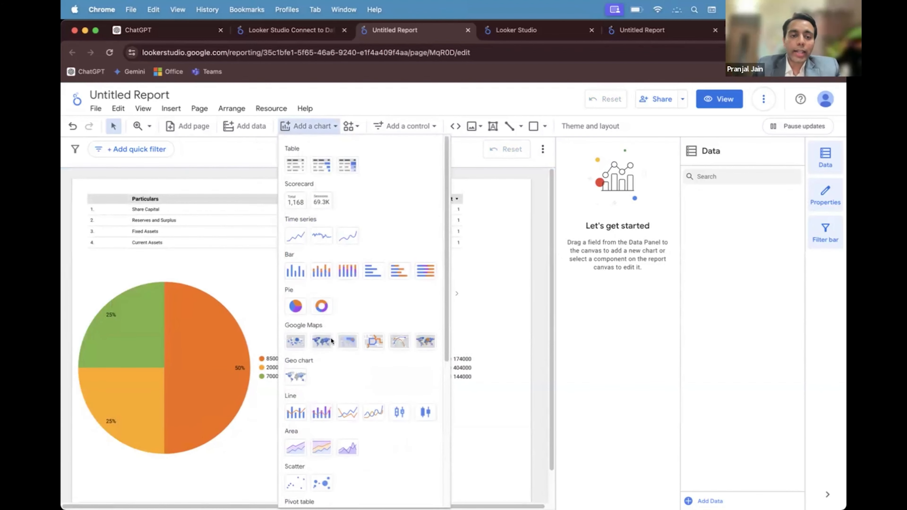
left_click(294, 194)
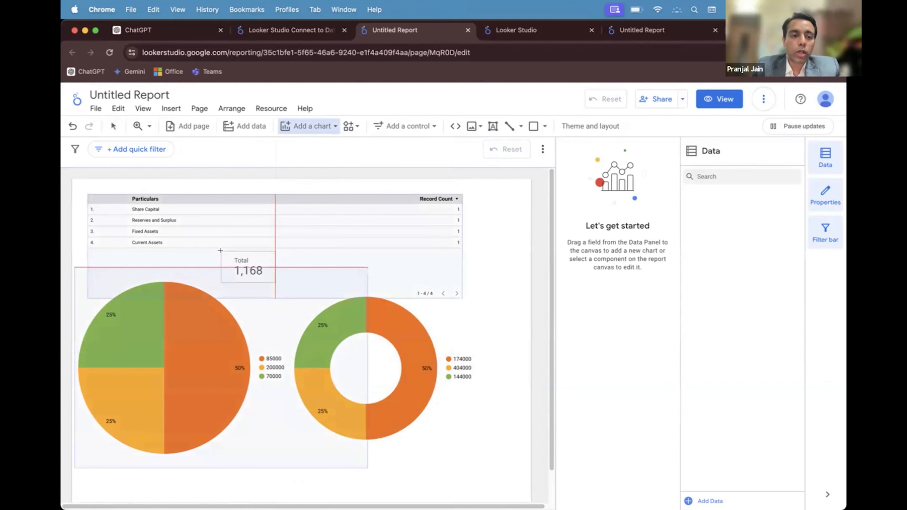
mouse_move(223, 253)
left_mouse_down()
mouse_move(298, 307)
mouse_move(299, 286)
mouse_move(290, 283)
left_mouse_up()
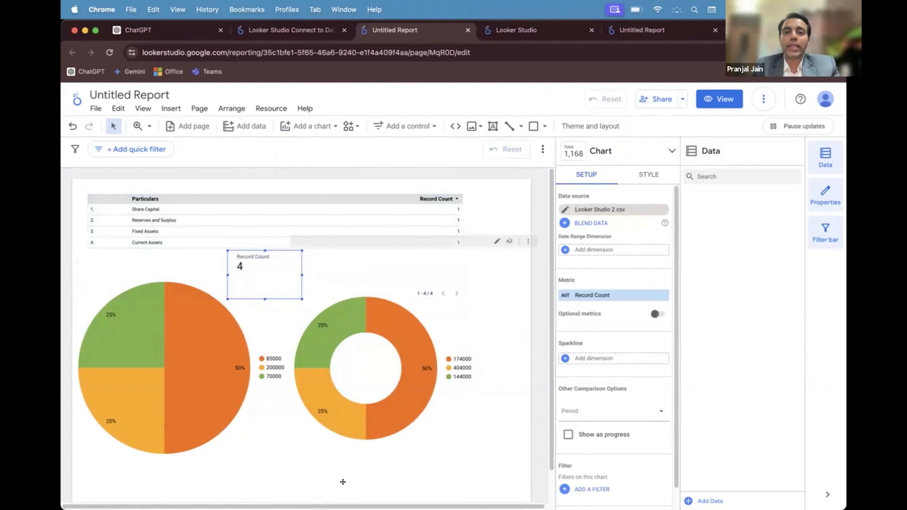
left_click(254, 170)
left_click(273, 264)
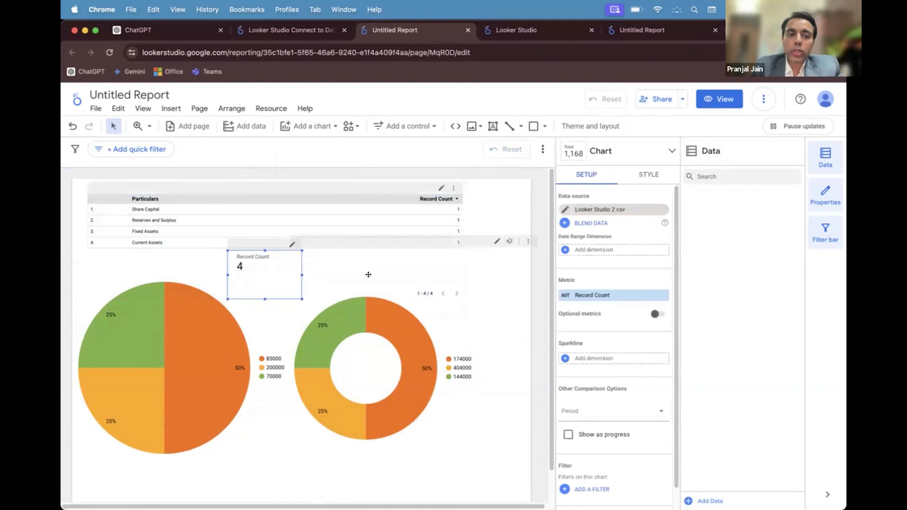
Shift the scorecard slightly towards the pie chart and set its metric to Year 1
left_click(274, 192)
left_click_drag(252, 267, 238, 266)
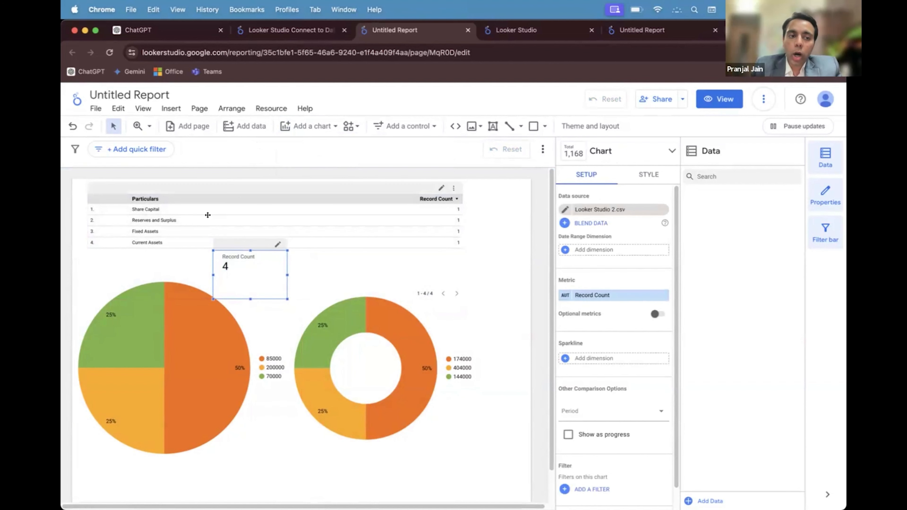
left_click(587, 295)
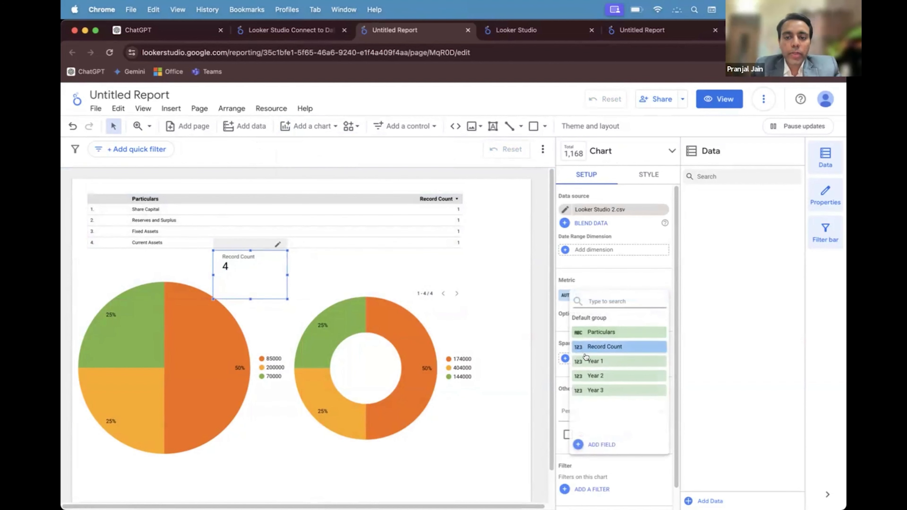
left_click(587, 360)
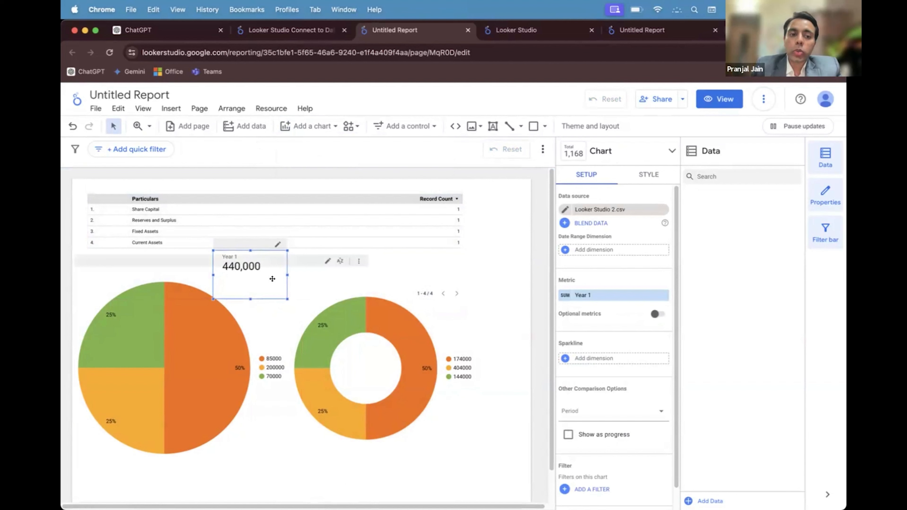
Add a gauge chart below the Particulars table, over the donut chart
left_click(306, 126)
scroll(343, 393, "down", 10)
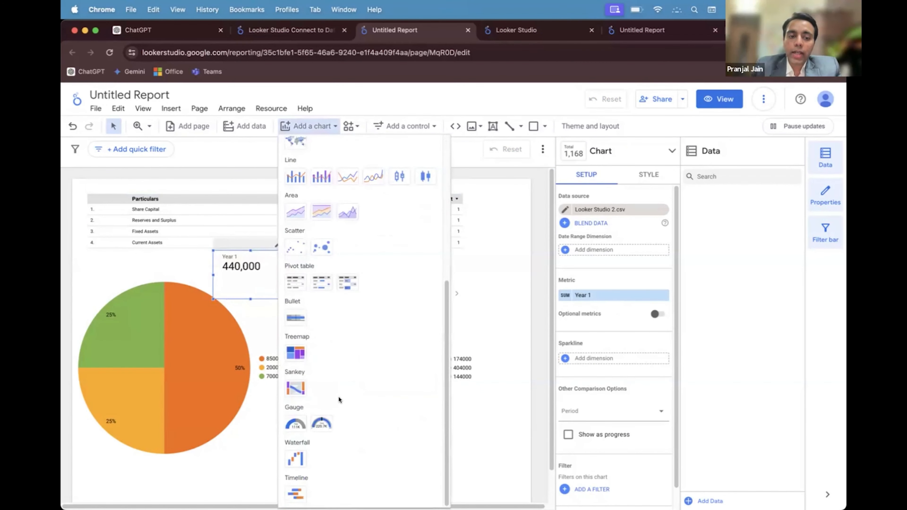
left_click(295, 425)
left_click(362, 254)
Delete the pie chart and the donut chart from the page
left_click(237, 328)
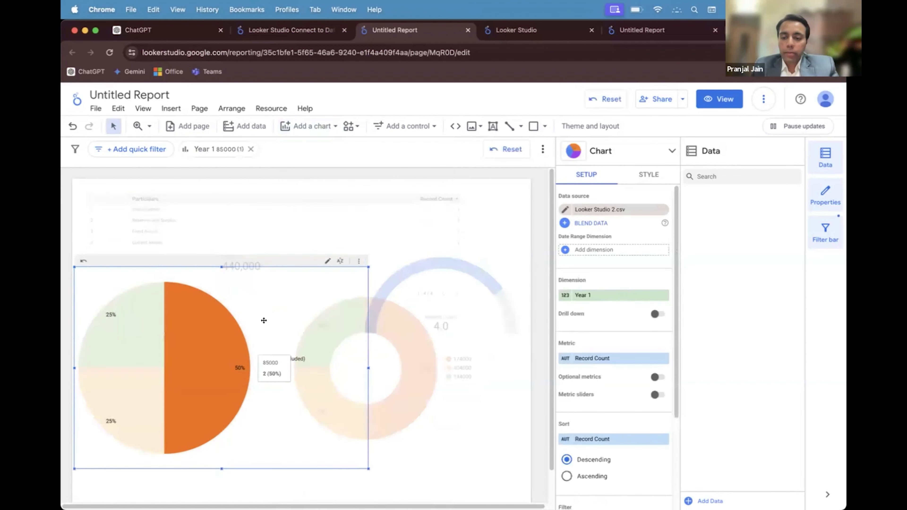
key("Delete")
left_click(318, 329)
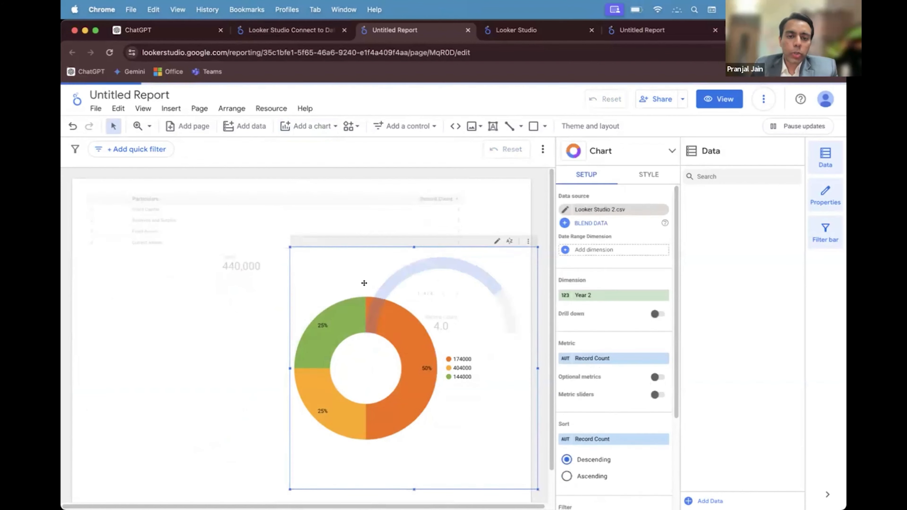
key("Delete")
Move the gauge chart into the space below the scorecard and enlarge it
left_click(436, 266)
left_click_drag(435, 266, 179, 300)
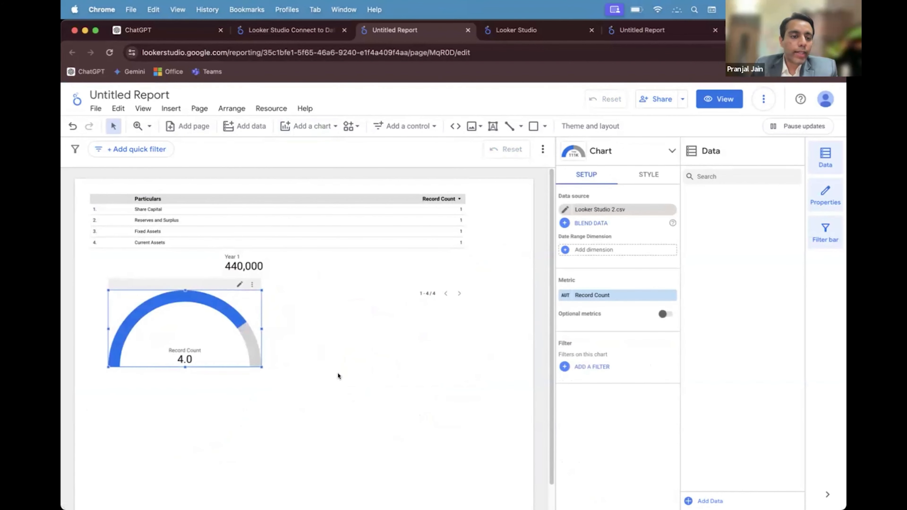
left_click_drag(260, 366, 355, 409)
left_click_drag(310, 302, 312, 290)
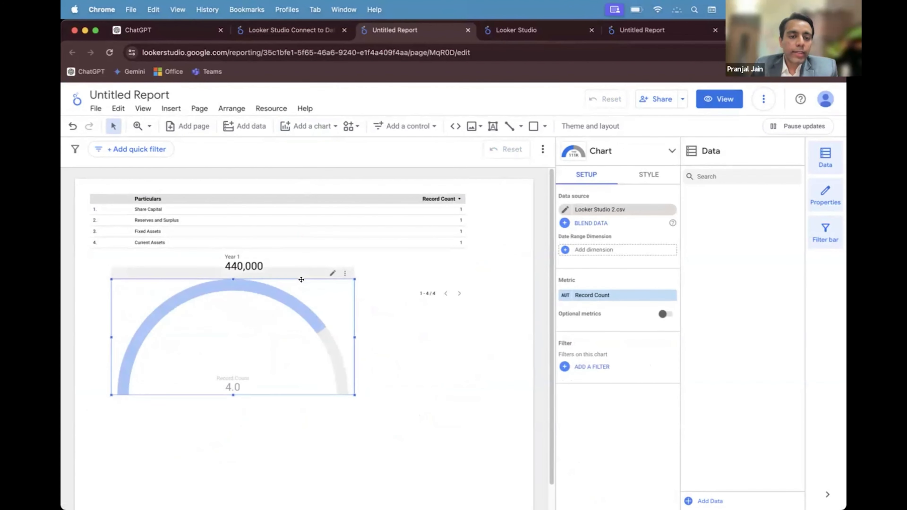
Set the gauge chart's metric to Year 1 and move it to the right of the scorecard
left_click(605, 299)
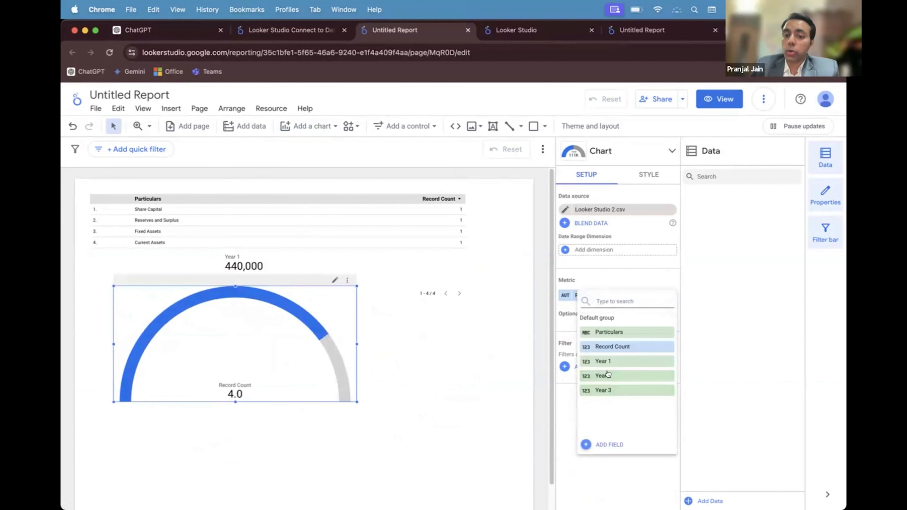
left_click(604, 363)
left_click_drag(318, 308, 447, 273)
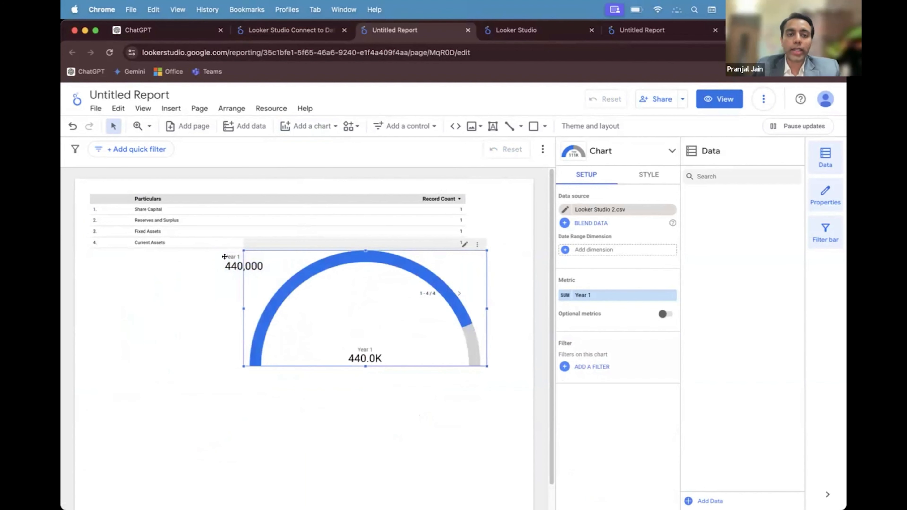
Add a second gauge chart below the Year 1 gauge
left_click(182, 340)
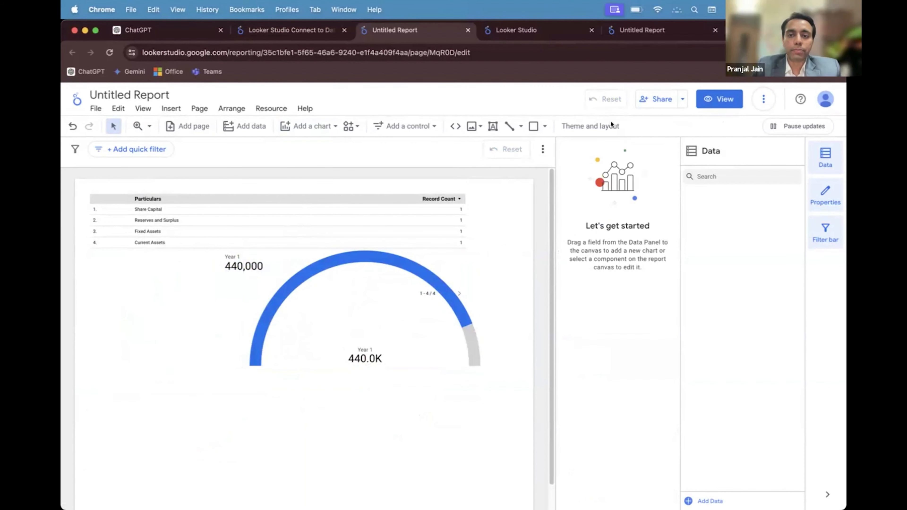
left_click(308, 126)
scroll(325, 403, "down", 5)
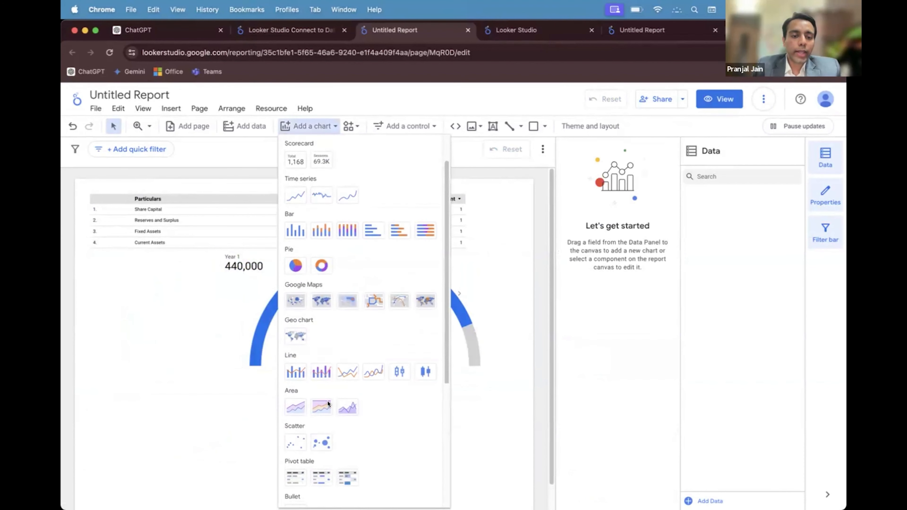
scroll(325, 404, "down", 5)
left_click(298, 425)
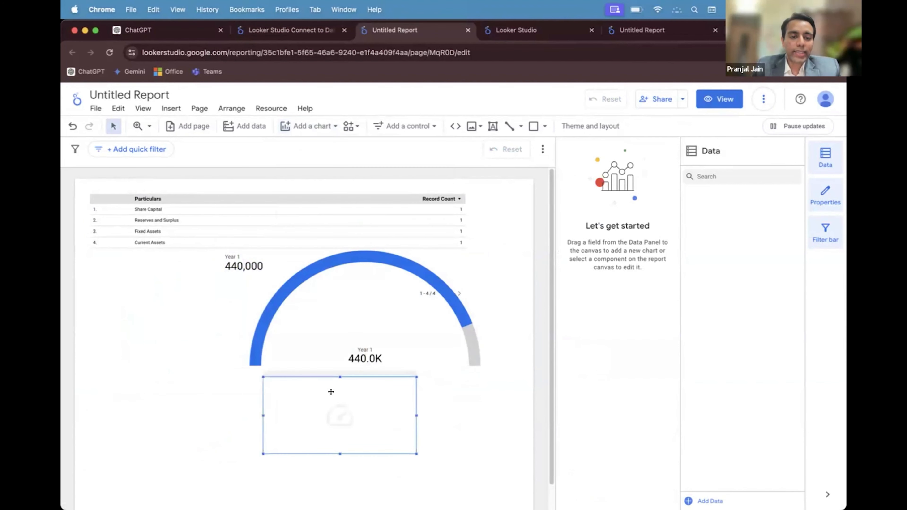
Enlarge the second gauge chart below the Year 1 gauge and set its metric to Year 2
mouse_move(263, 377)
left_mouse_down()
mouse_move(416, 454)
mouse_move(504, 480)
left_mouse_up()
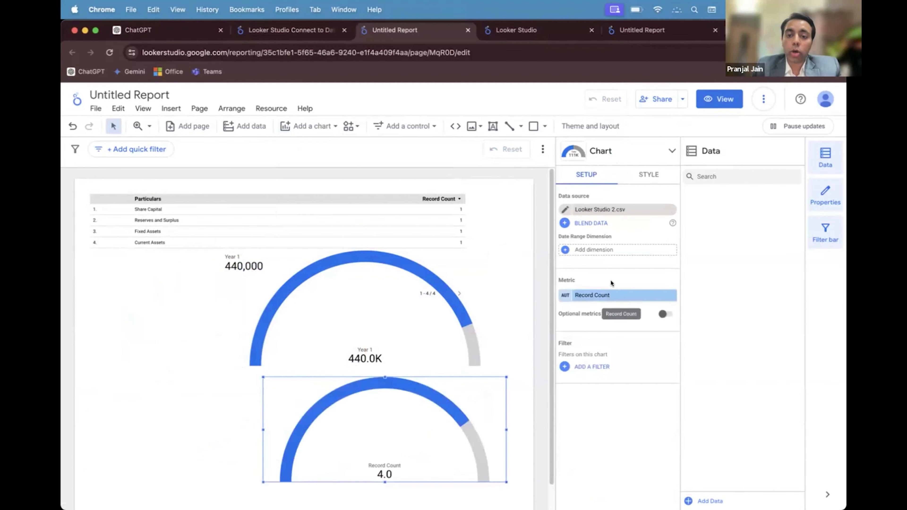
left_click(610, 295)
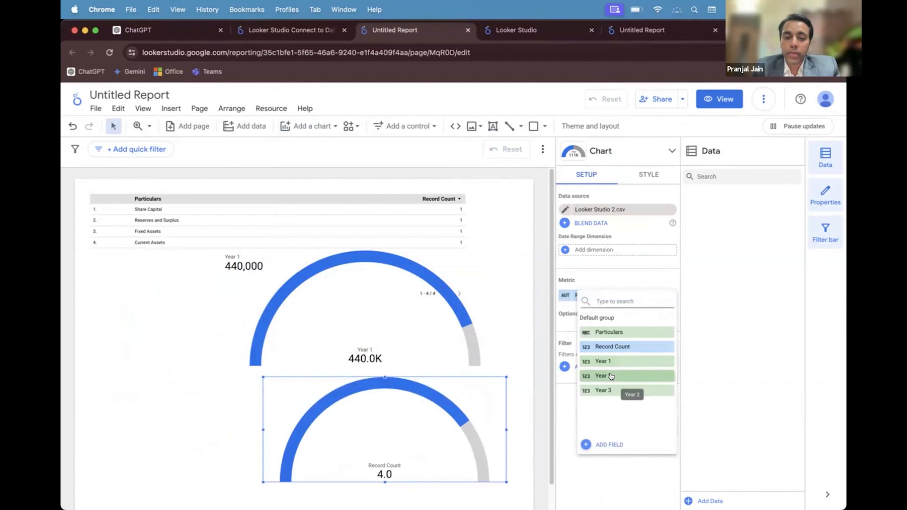
left_click(610, 375)
Shift the Year 2 gauge beneath the Year 1 gauge, and move it up beside that gauge on its left, below the table
left_click_drag(484, 390, 458, 397)
scroll(460, 396, "down", 1)
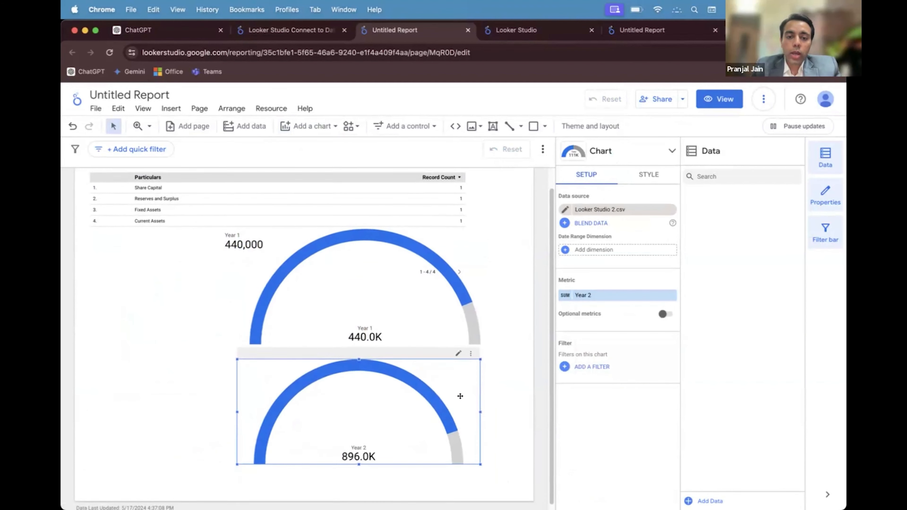
left_click(500, 435)
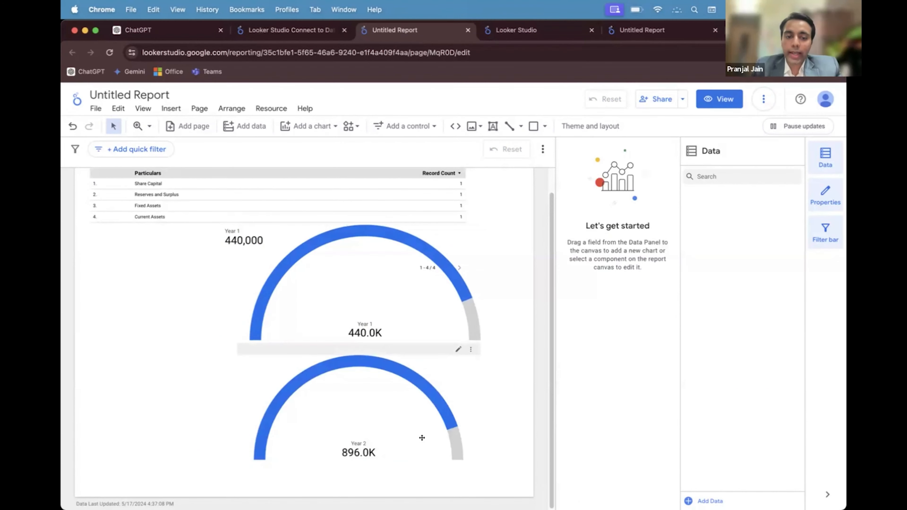
scroll(417, 356, "up", 1)
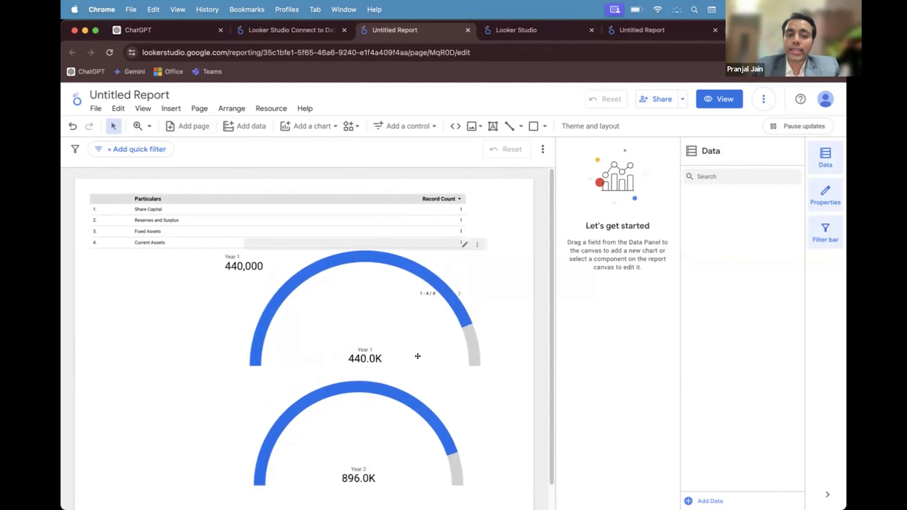
left_click_drag(340, 415, 151, 291)
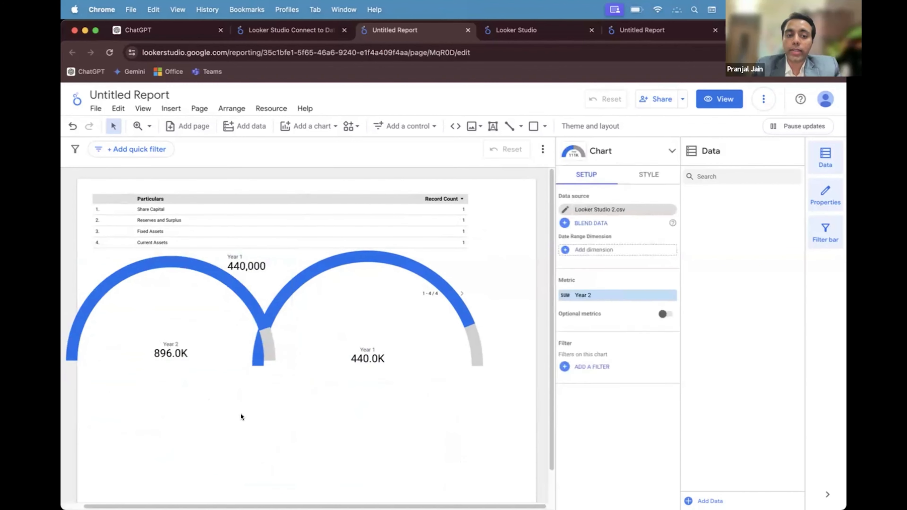
left_click(241, 414)
Switch to the Microsoft PowerPoint slideshow and advance through the dashboard example slides to the "Connect to your data" slide
key("super+Tab")
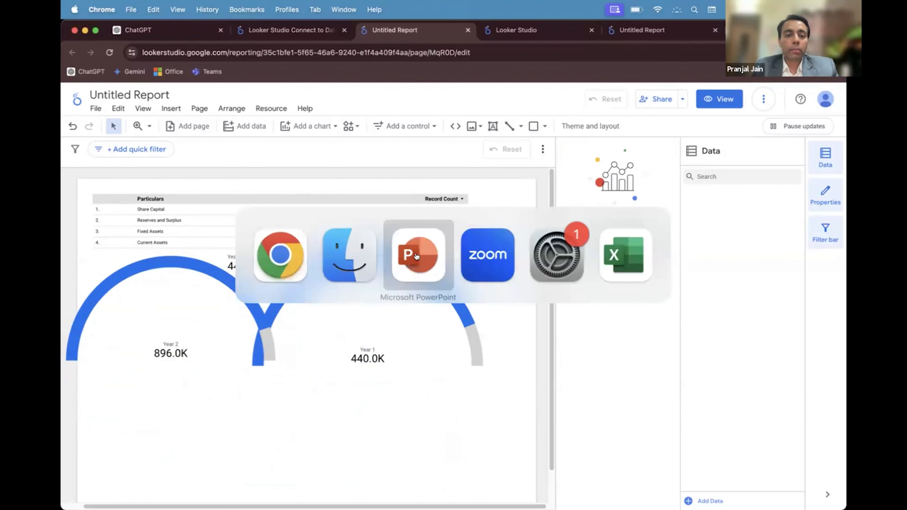
left_click(416, 256)
key("Right")
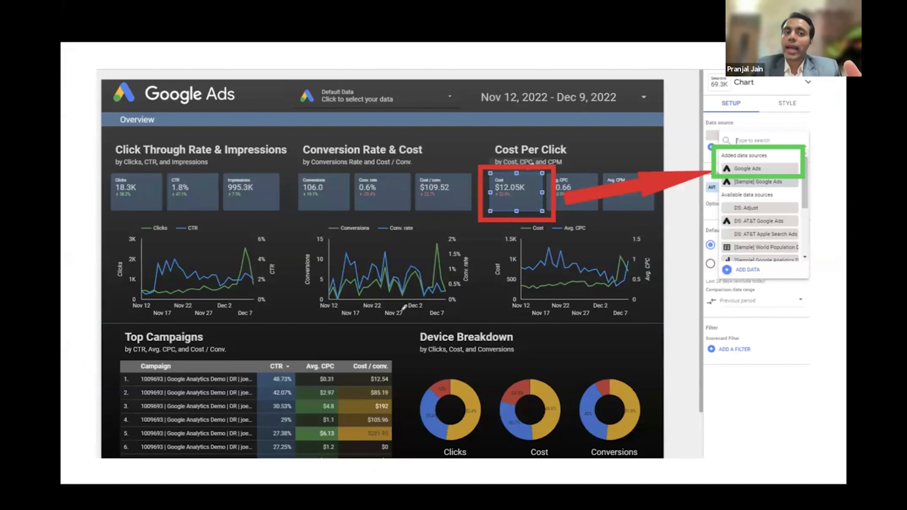
key("Right")
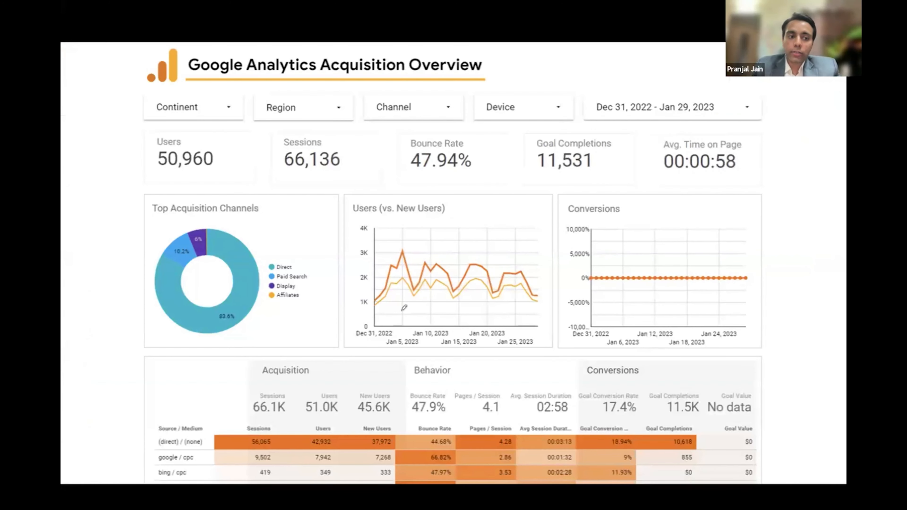
key("Right")
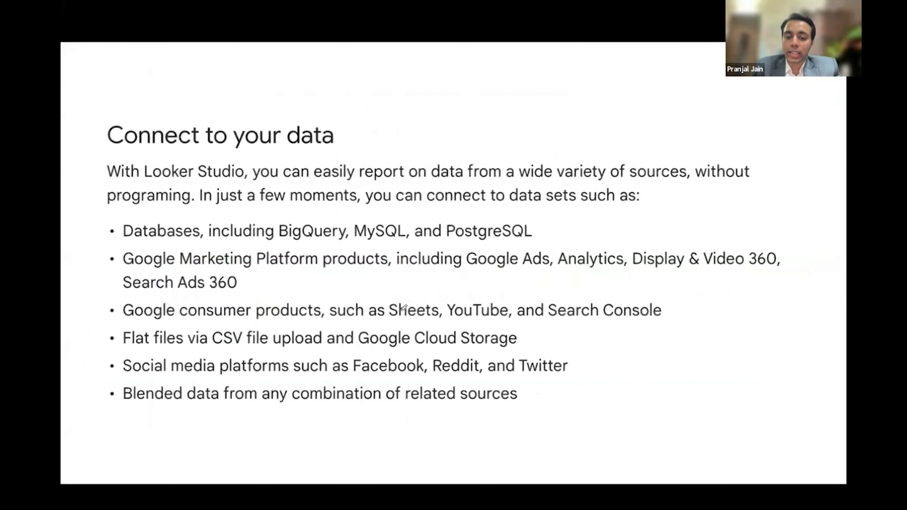
Annotate the "Connect to your data" slide with the pen, handwriting 900 in the blank area above the text
key("ctrl+p")
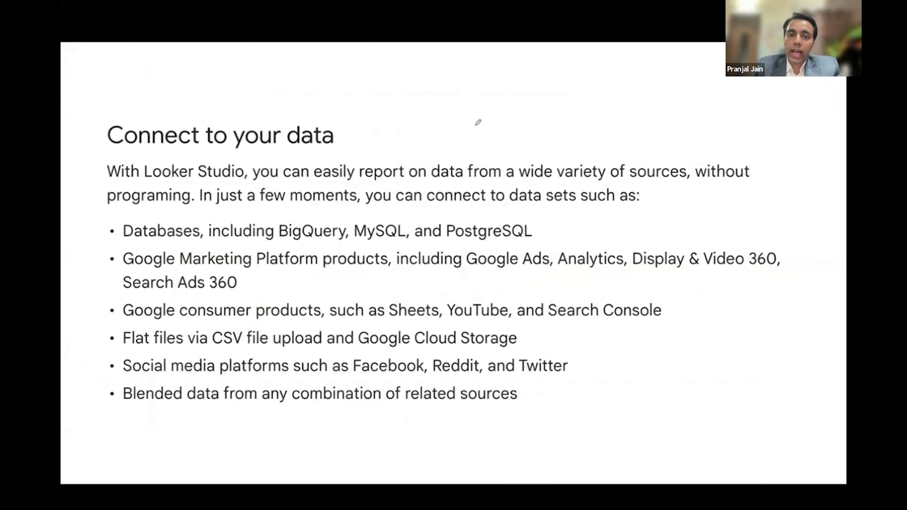
mouse_move(523, 63)
left_mouse_down()
mouse_move(514, 80)
mouse_move(527, 102)
mouse_move(542, 74)
mouse_move(556, 86)
mouse_move(551, 75)
left_mouse_up()
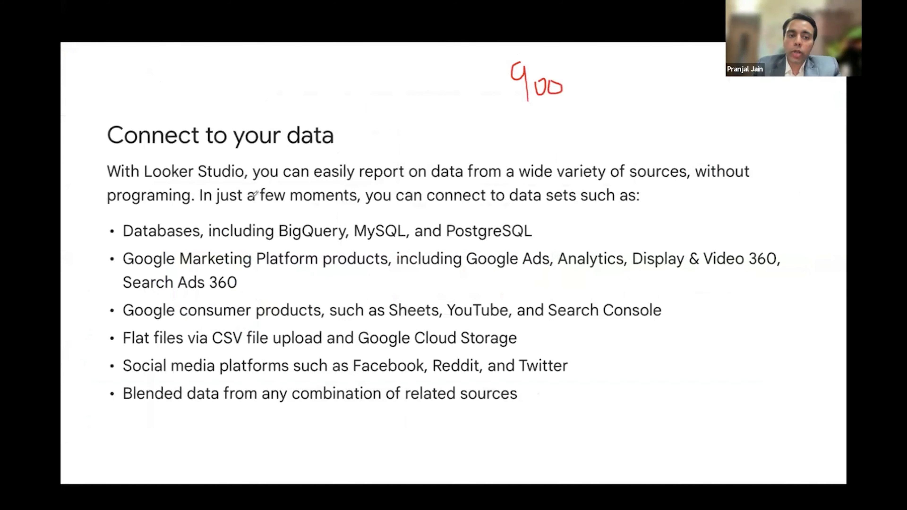
mouse_move(288, 205)
left_mouse_down()
mouse_move(192, 215)
mouse_move(205, 428)
mouse_move(509, 392)
mouse_move(348, 206)
mouse_move(285, 200)
left_mouse_up()
Advance to the "Looker Studio pricing" slide and circle the title, the Looker Studio service, "No charge" and Looker Studio Pro in pen
key("Right")
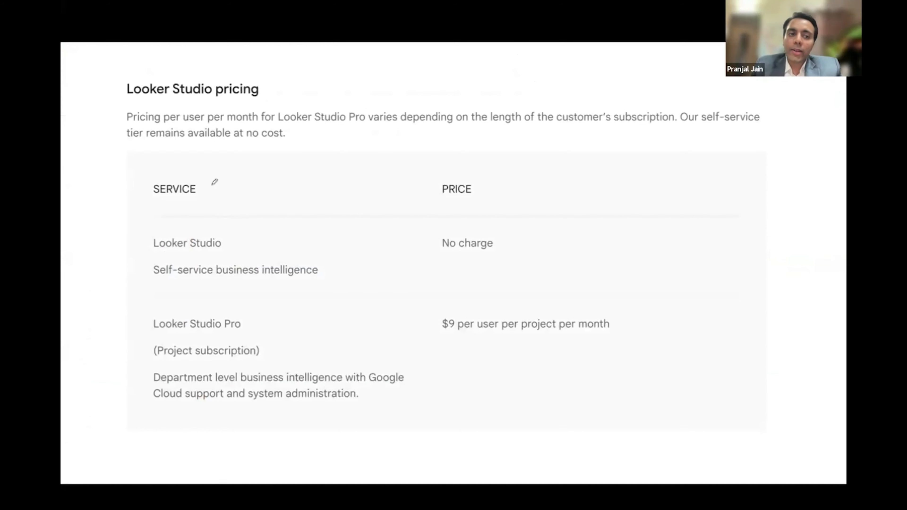
left_click_drag(194, 77, 214, 73)
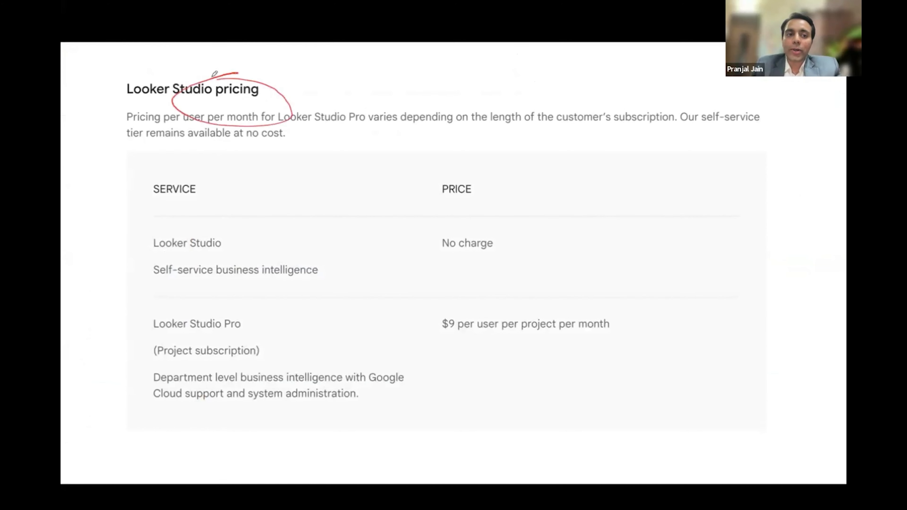
left_click_drag(112, 223, 232, 216)
mouse_move(555, 223)
left_mouse_down()
mouse_move(462, 257)
mouse_move(408, 234)
left_mouse_up()
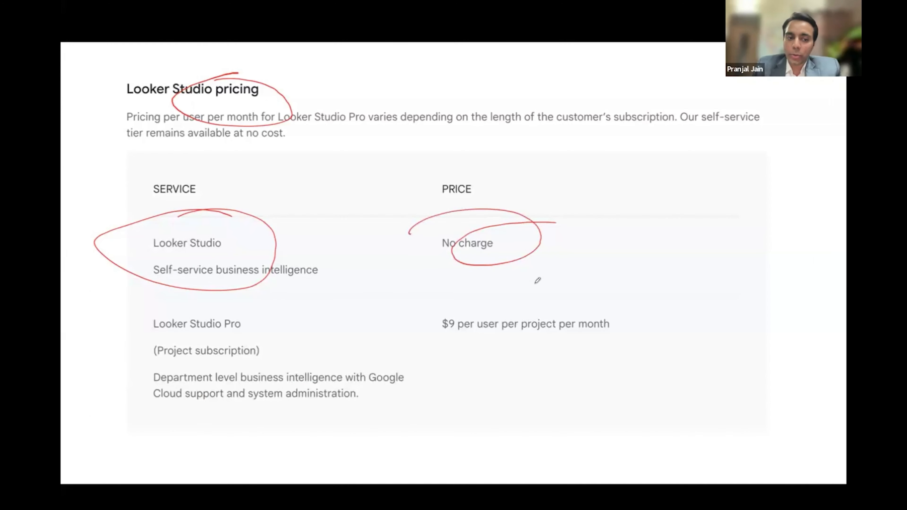
mouse_move(282, 297)
left_mouse_down()
mouse_move(125, 307)
mouse_move(204, 275)
left_mouse_up()
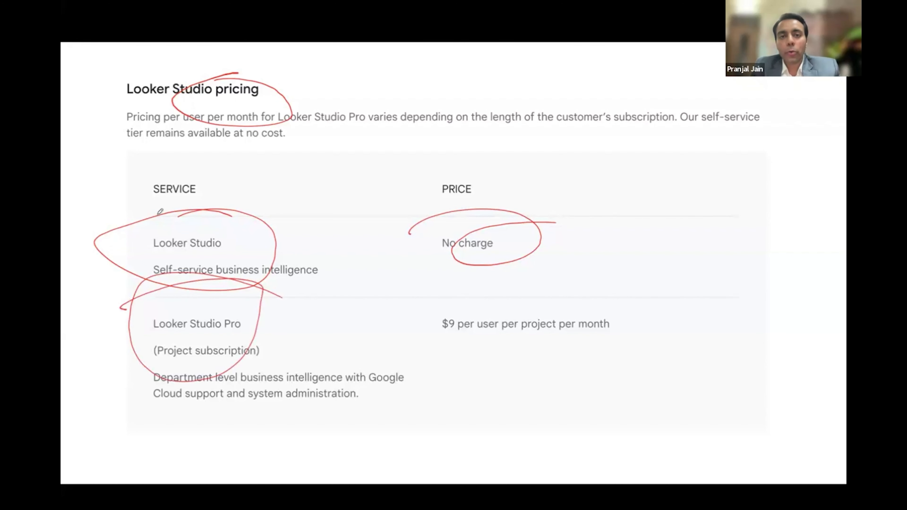